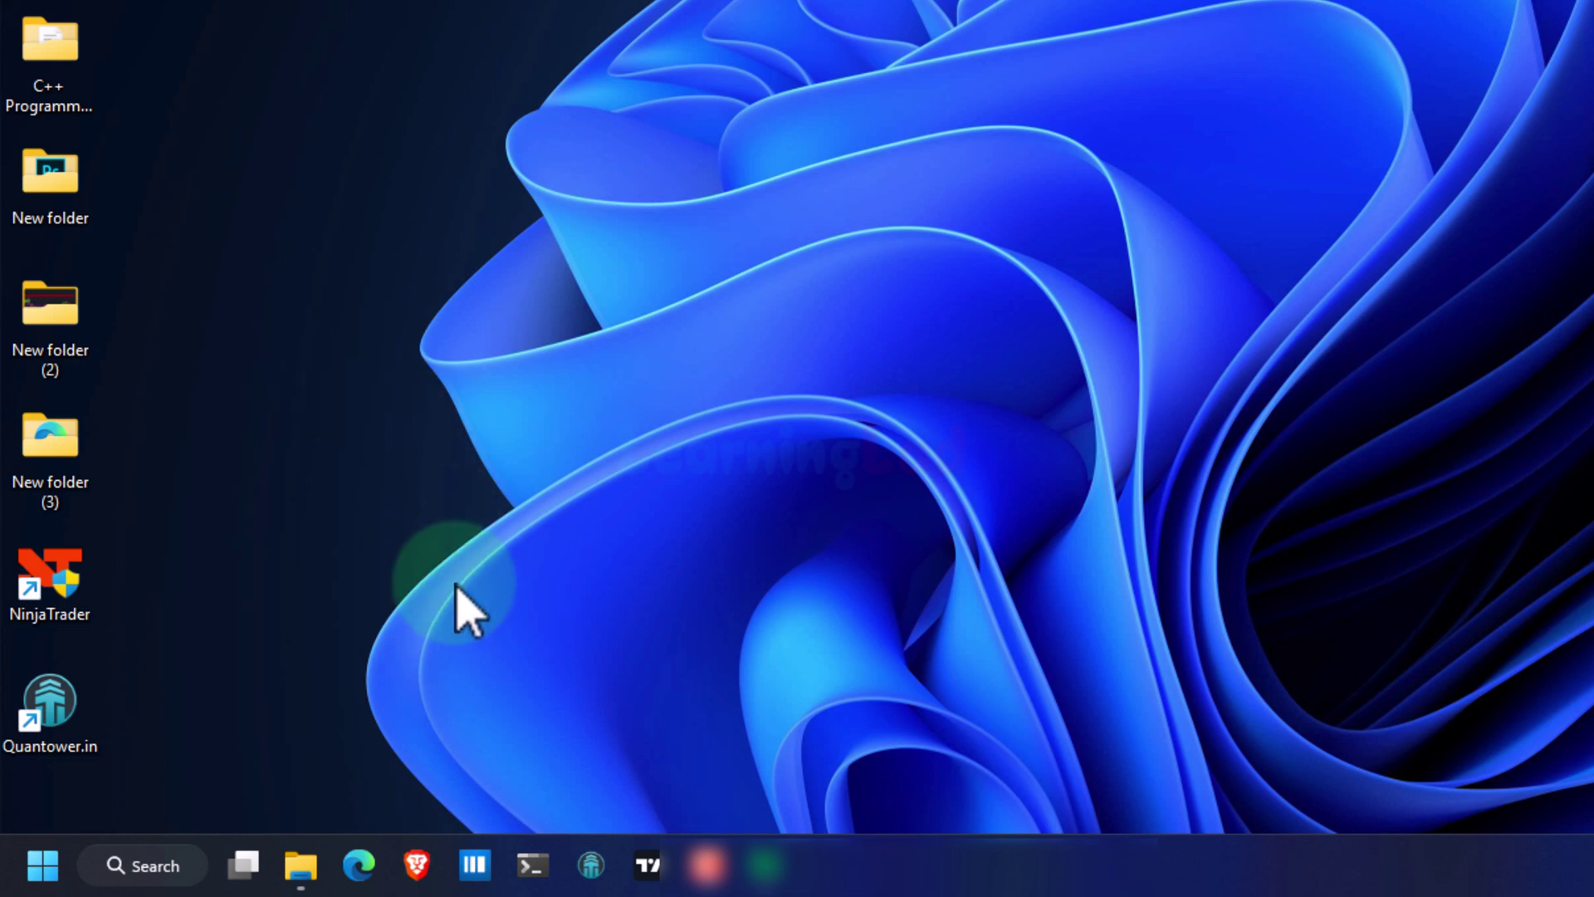
- Launch Microsoft Edge from the taskbar to a blank New tab page
left_click(358, 864)
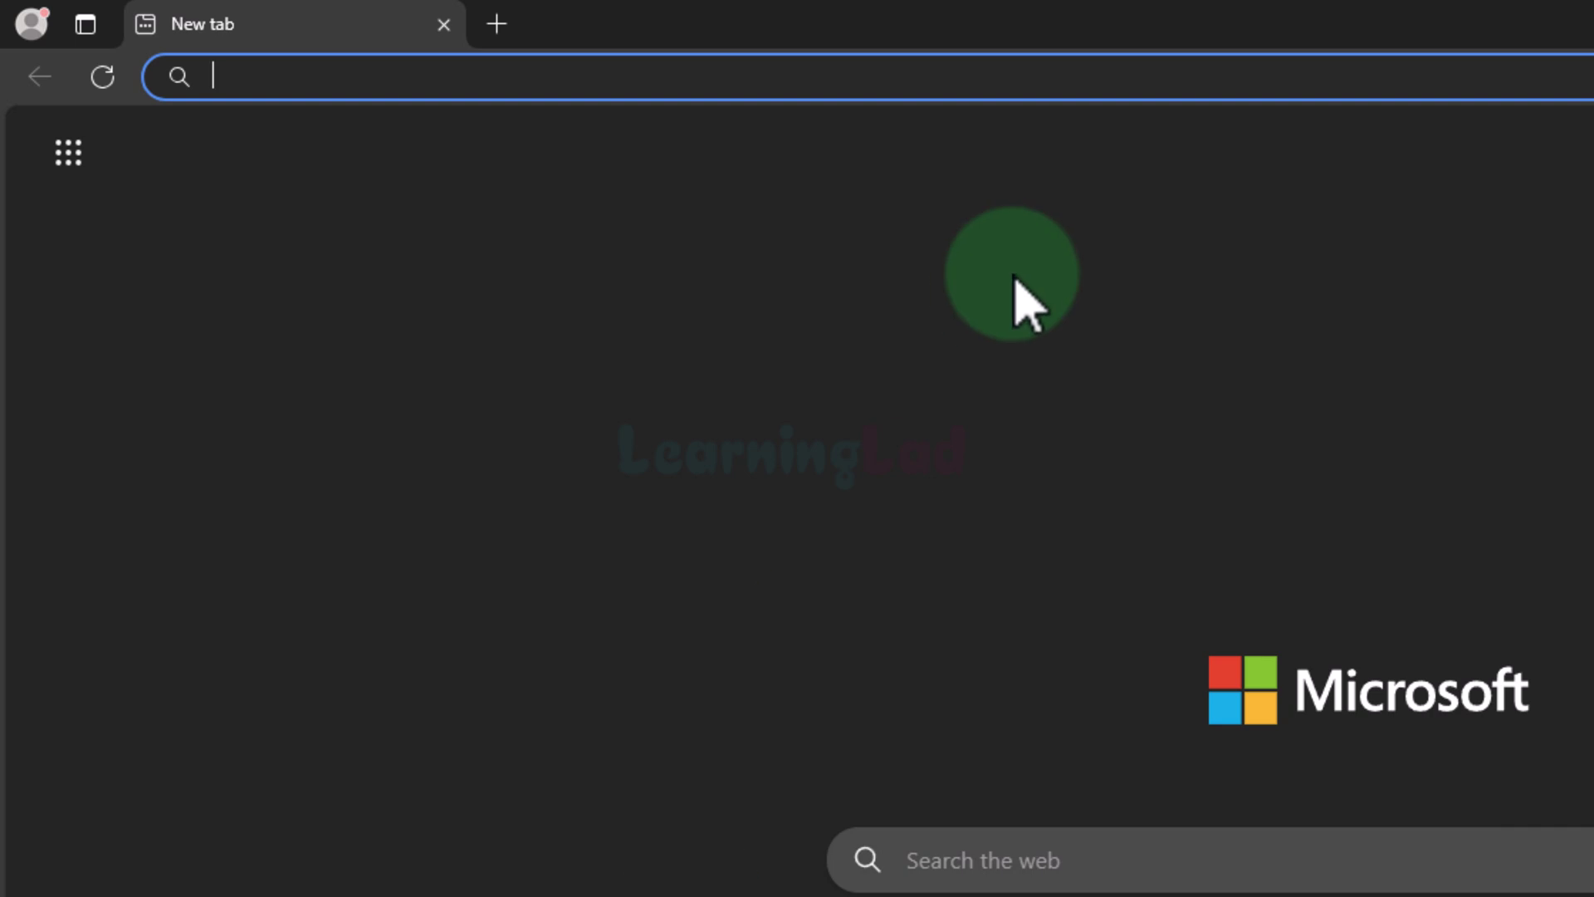
type("code.visualstudio.com")
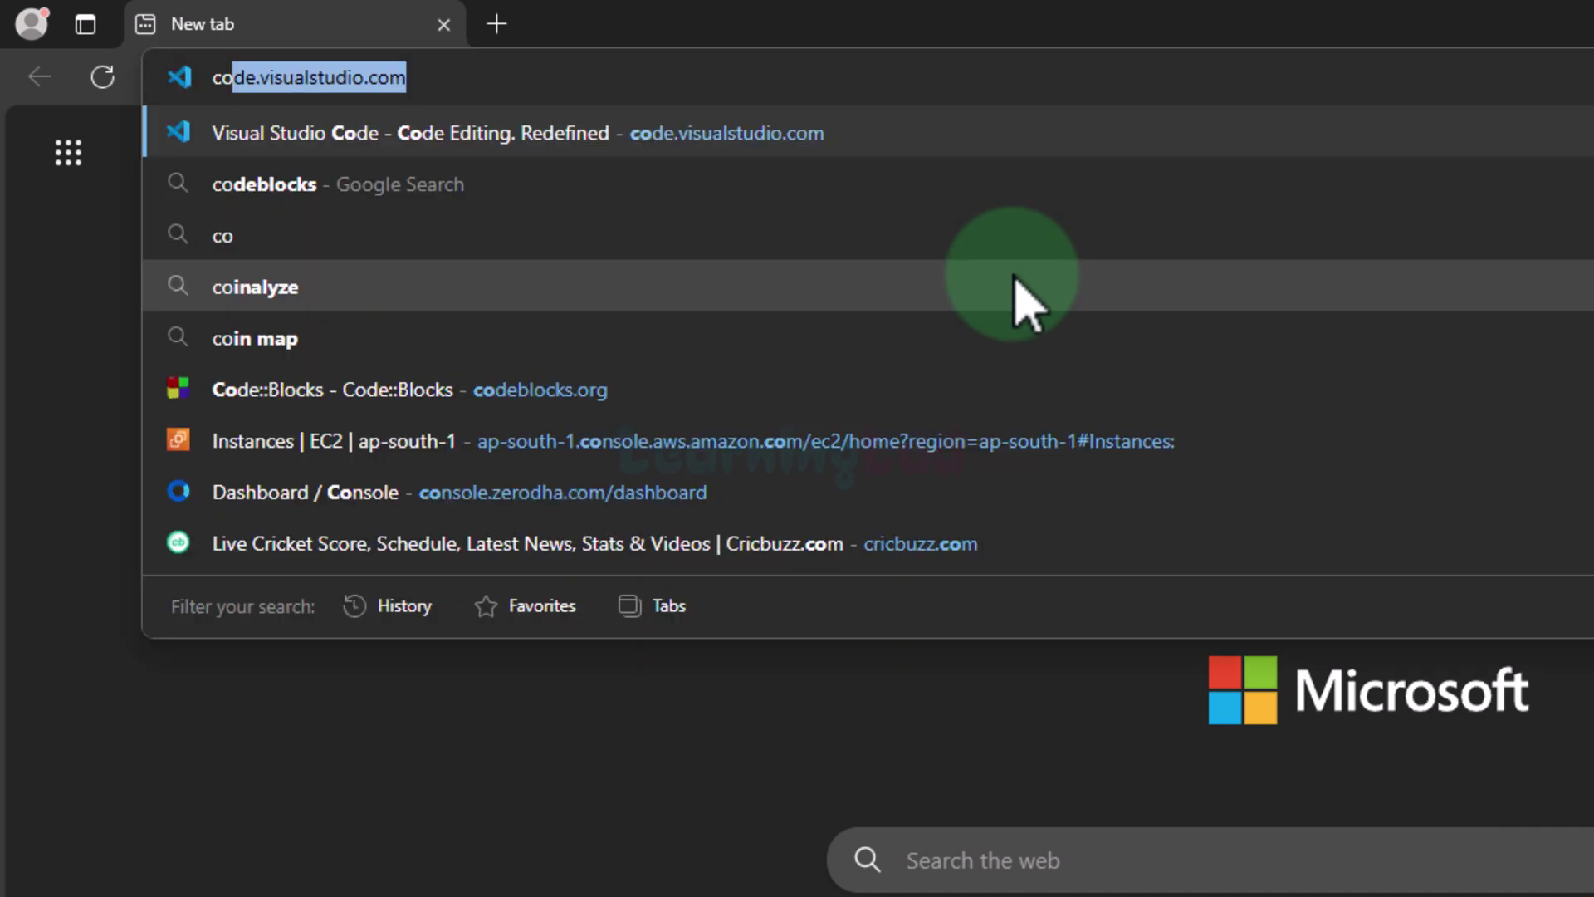
key("Down")
key("Down")
key("Down")
key("Down")
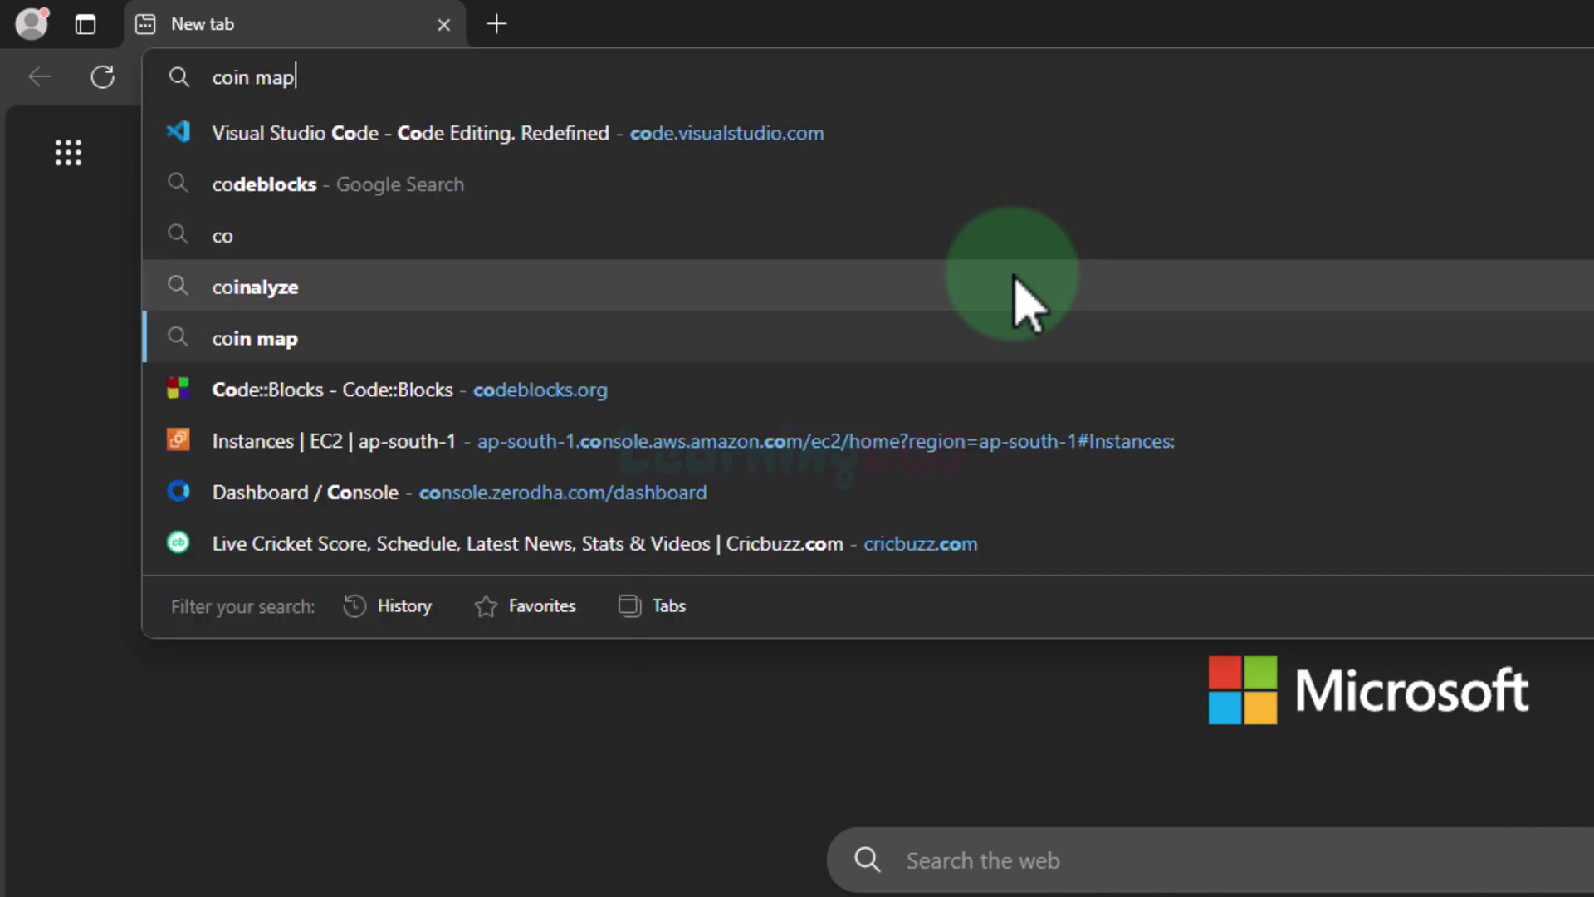
key("Down")
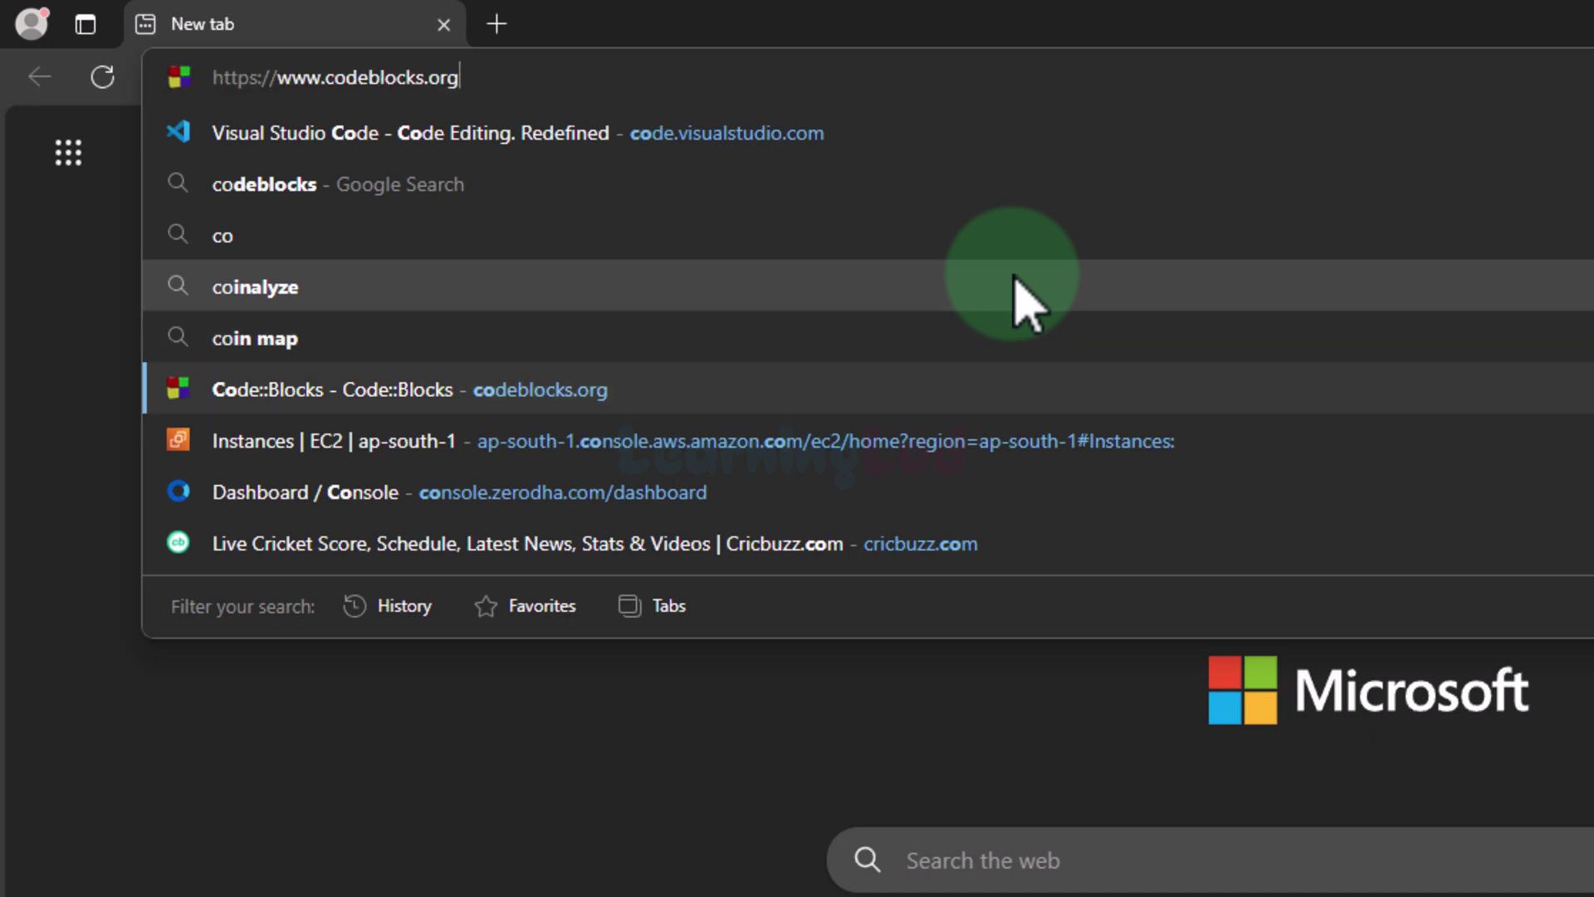
key("Return")
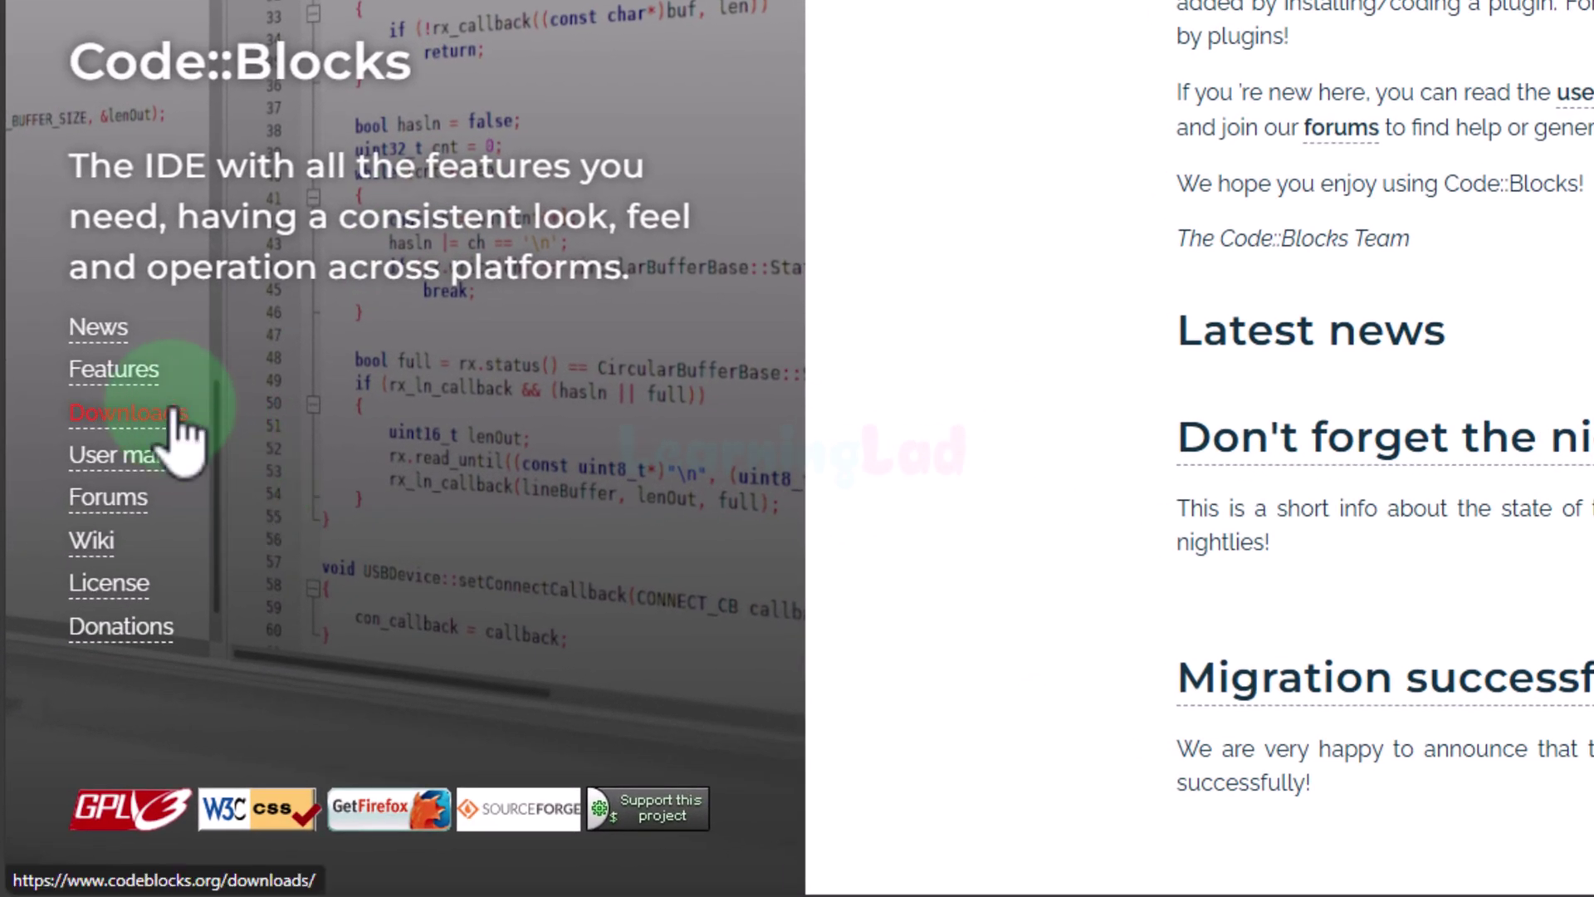
- Go to Downloads > Binary releases and scroll to the Microsoft Windows setup files table
left_click(171, 411)
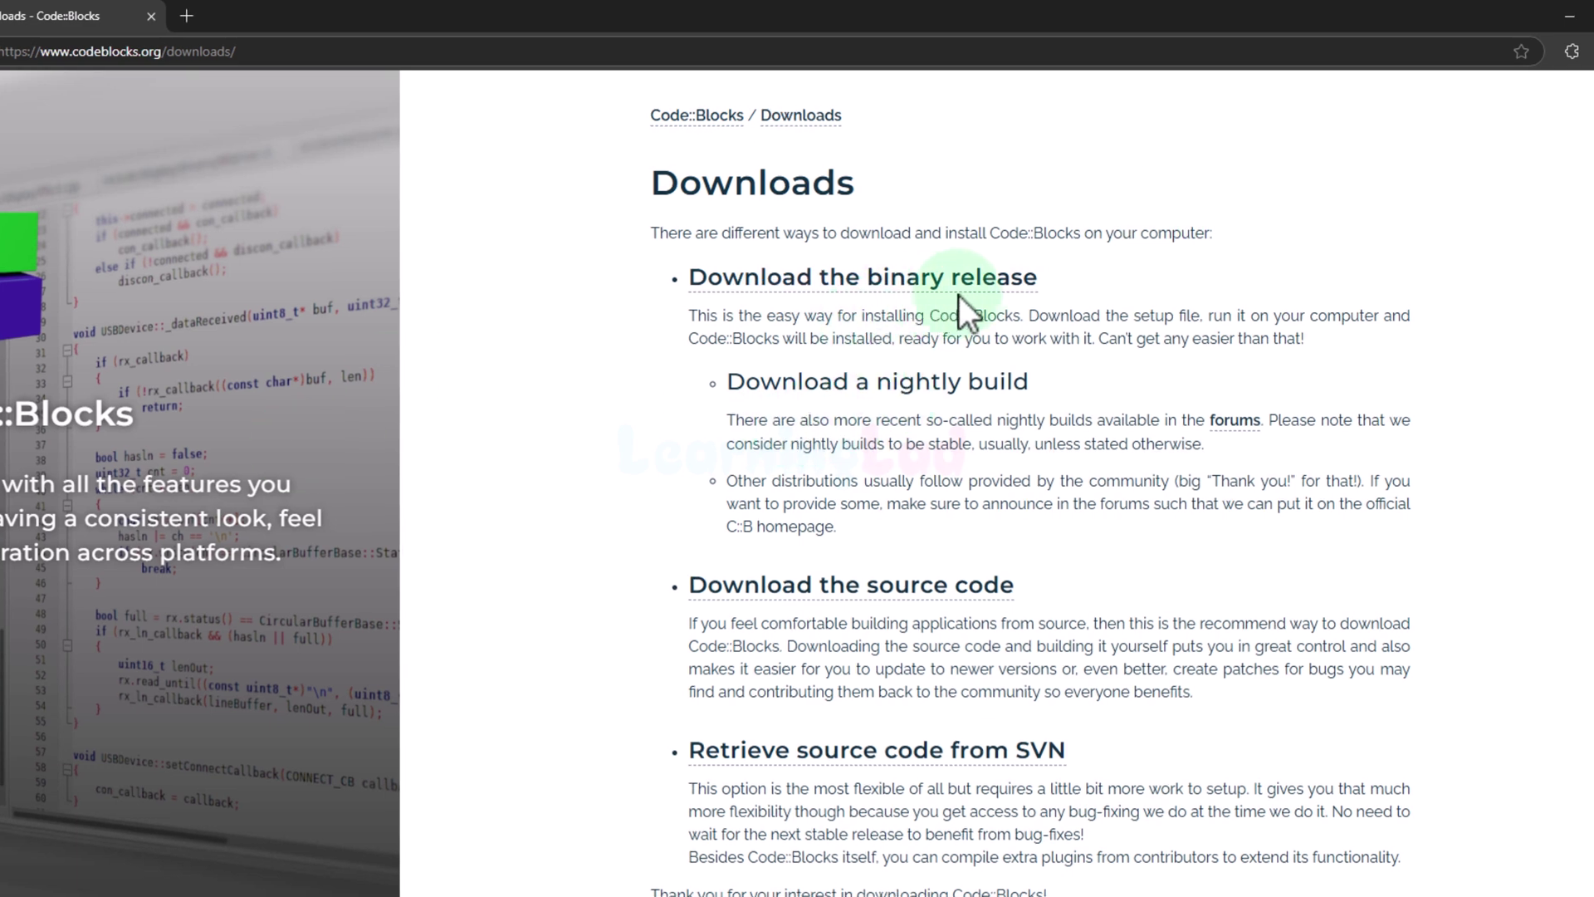
left_click(984, 295)
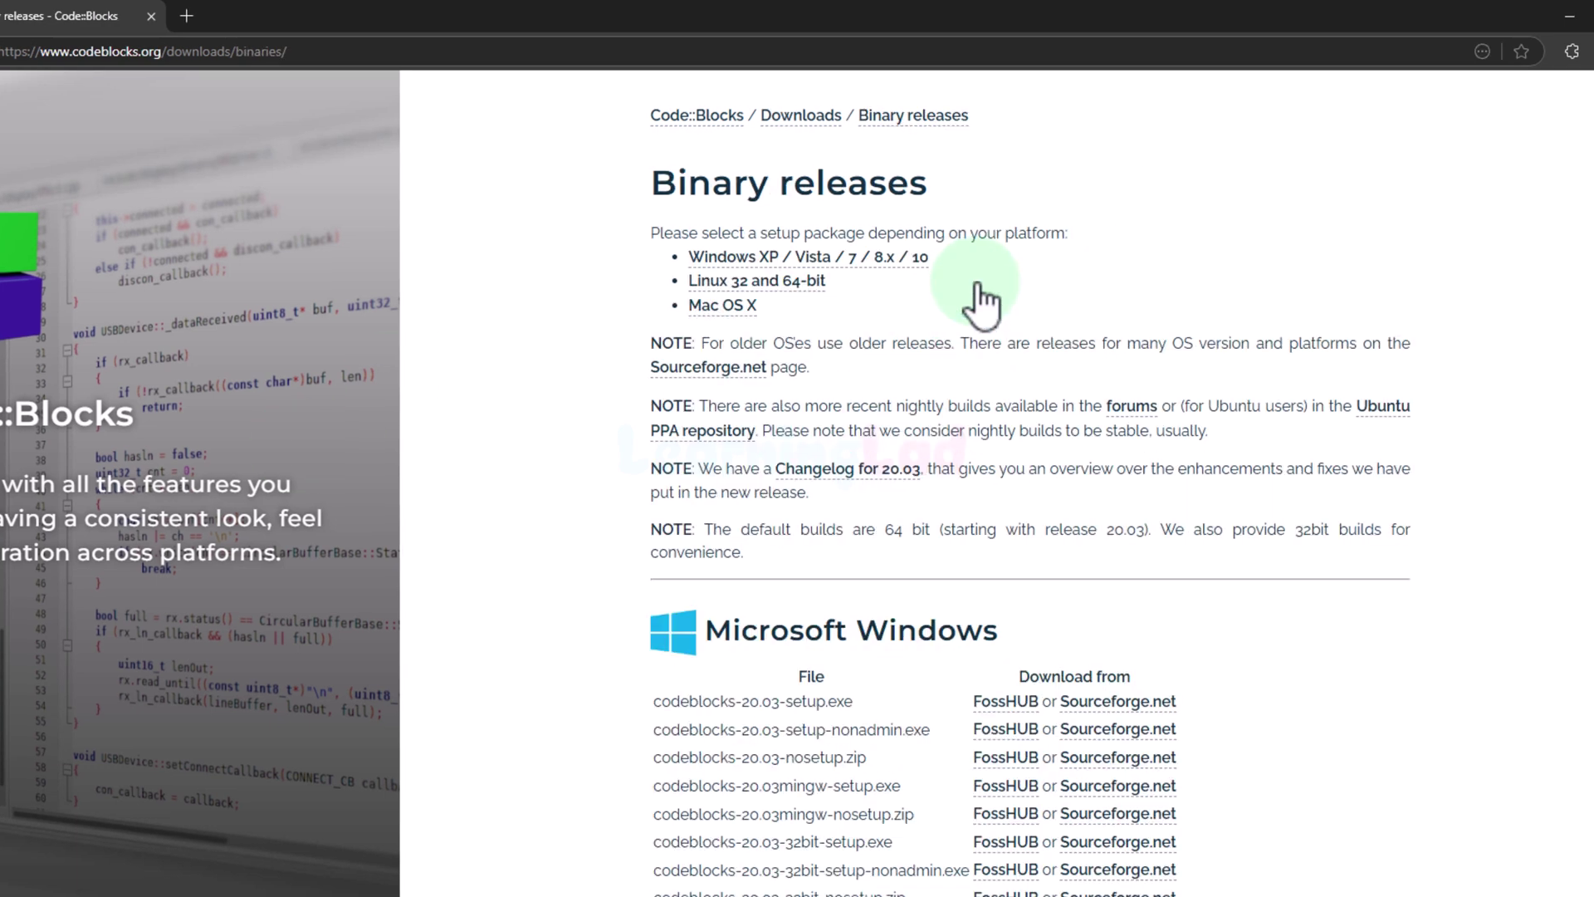
scroll(1587, 530, "down", 5)
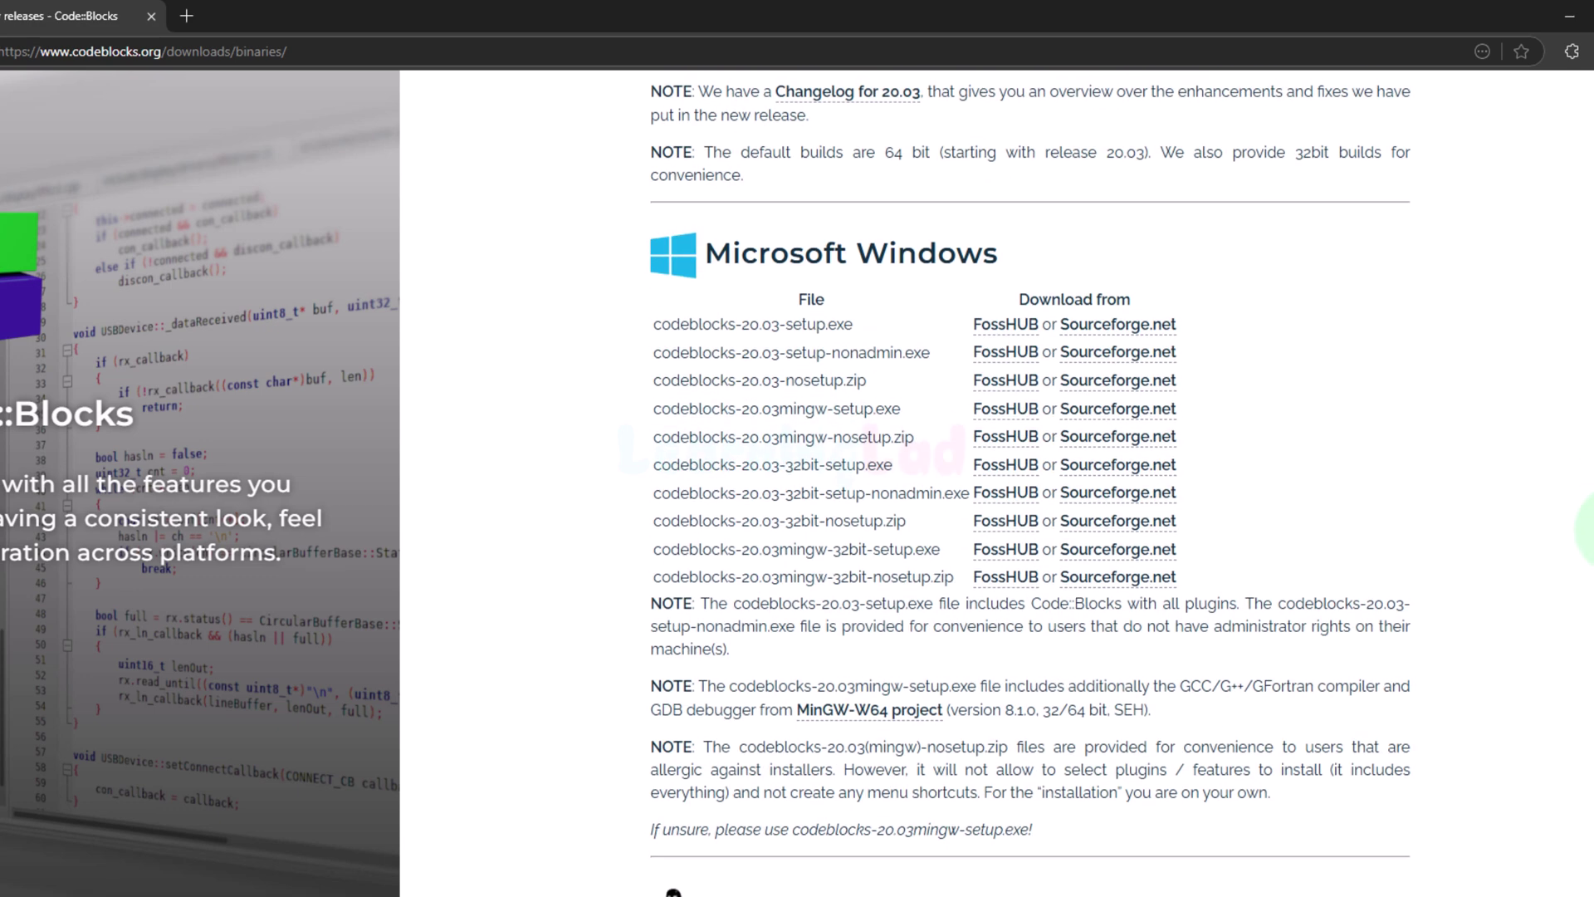
scroll(1587, 530, "down", 3)
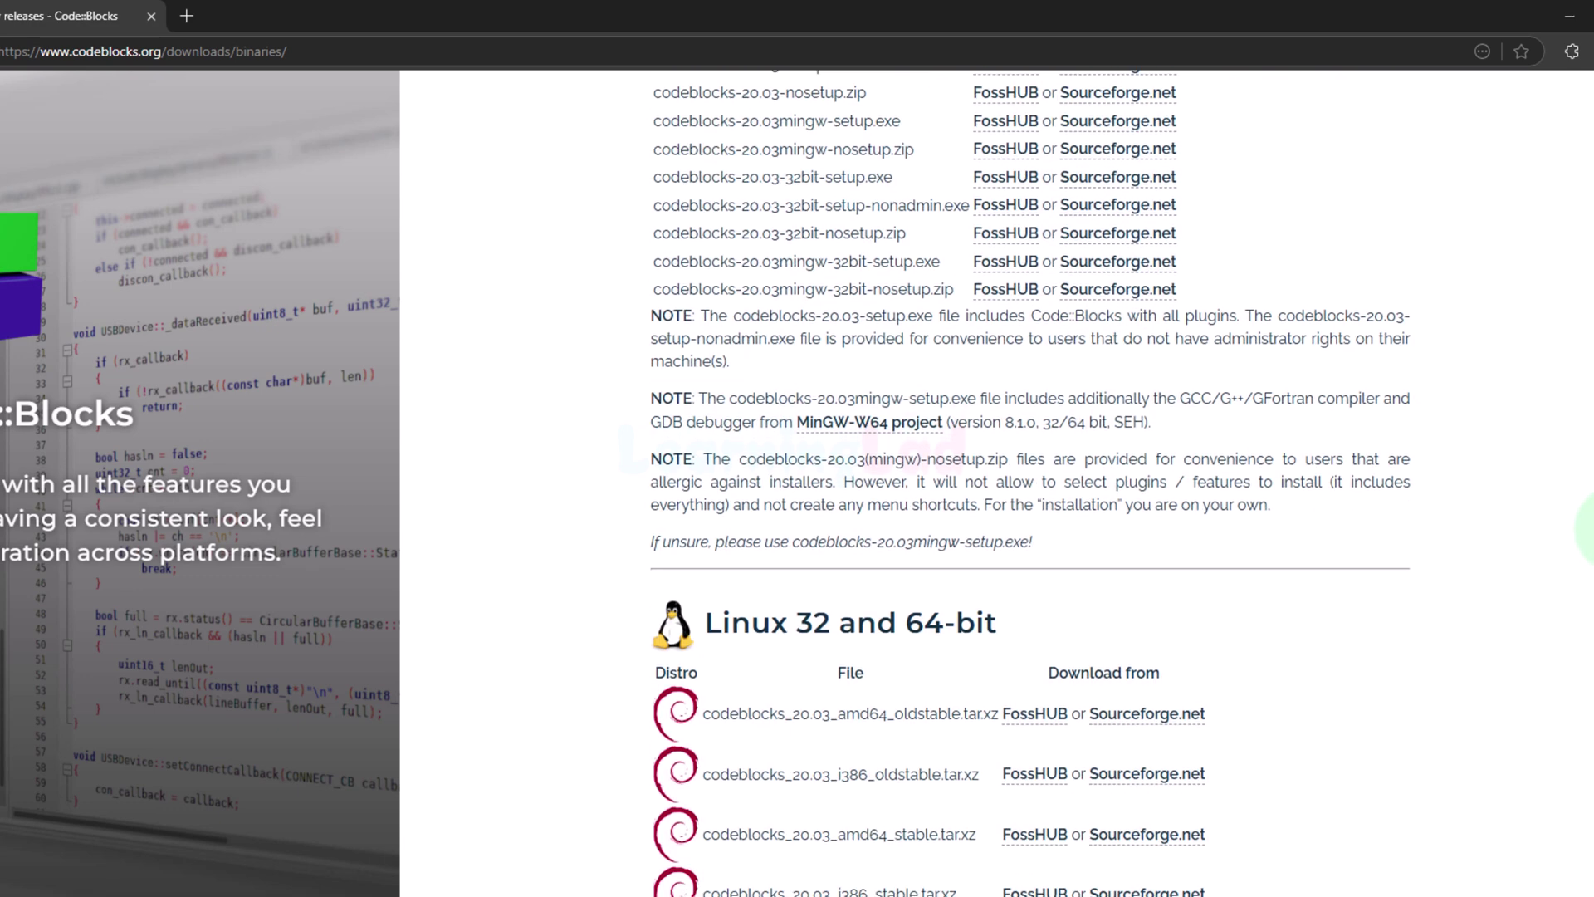
scroll(1588, 530, "down", 13)
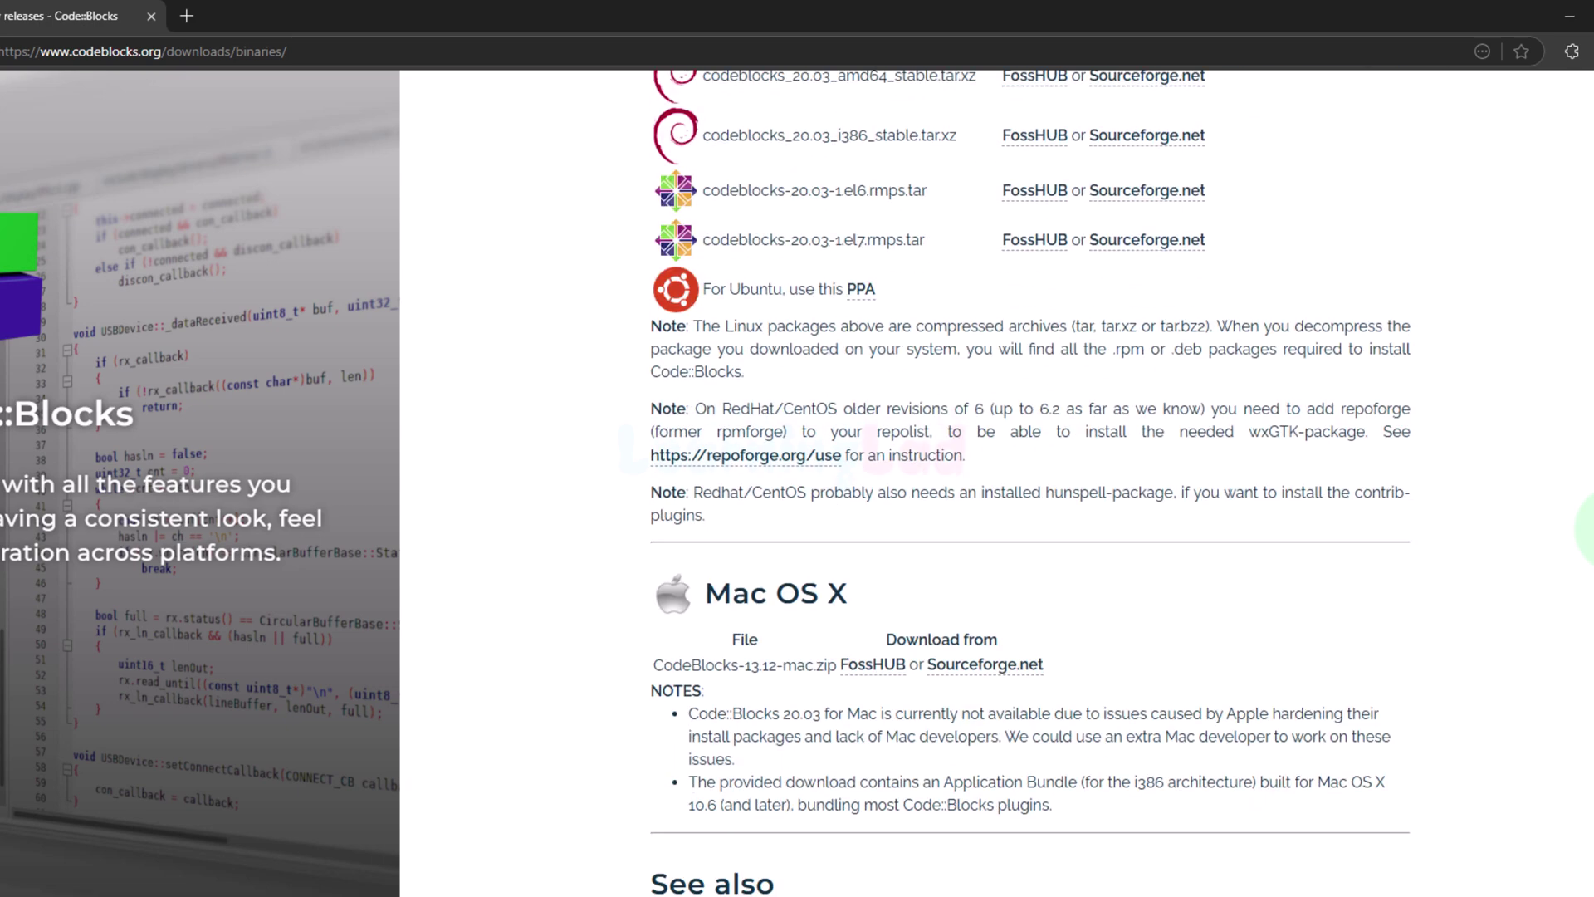
scroll(1588, 529, "up", 15)
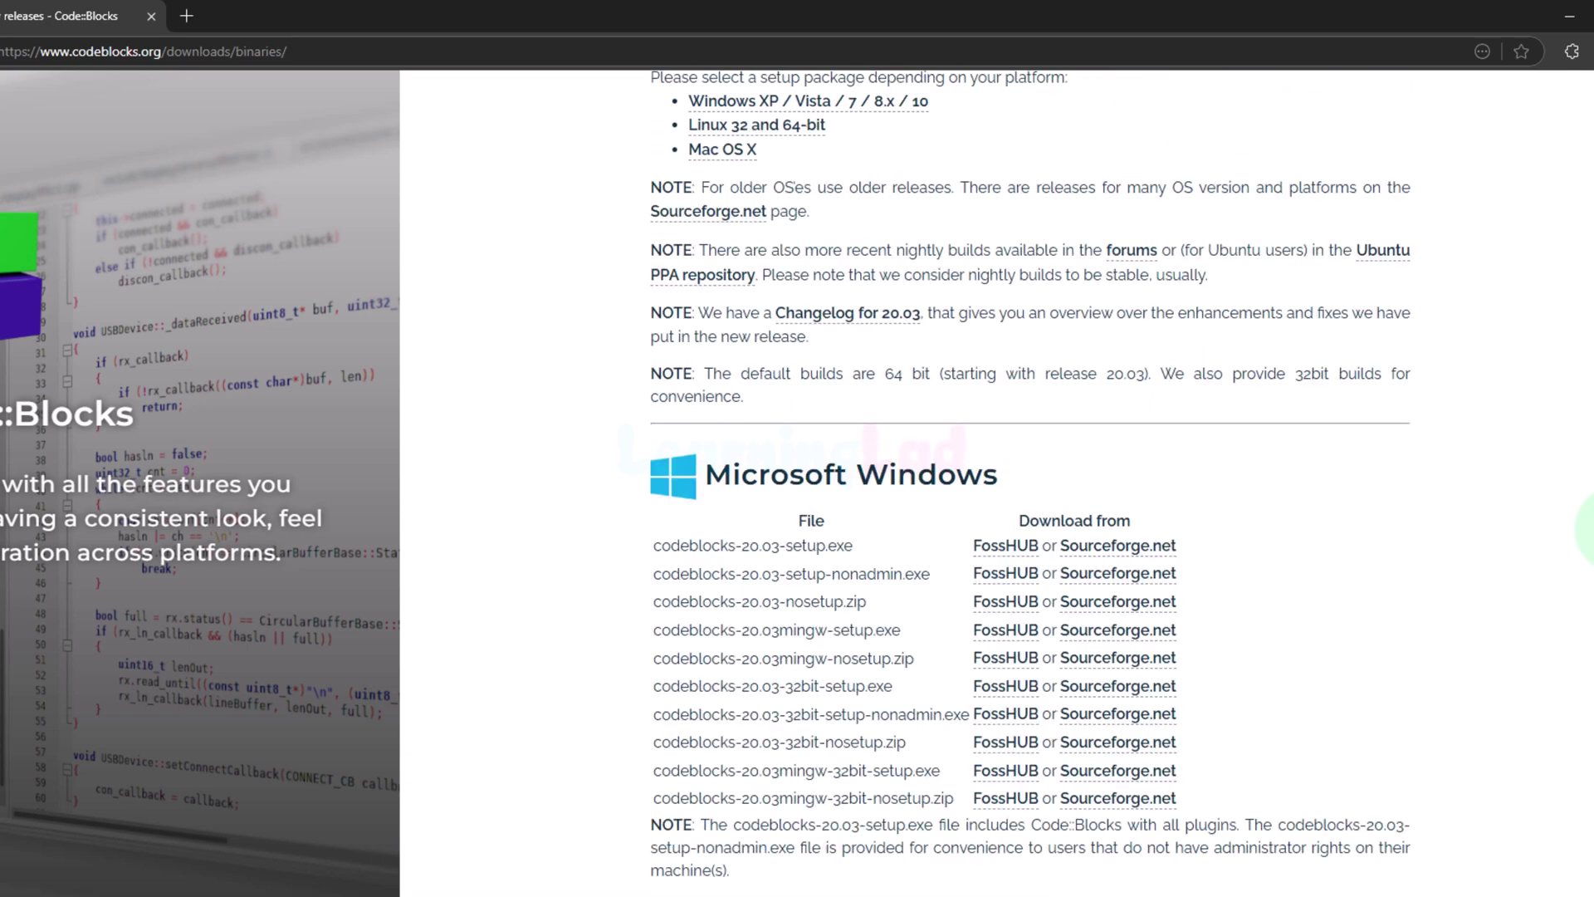
scroll(1032, 479, "down", 5)
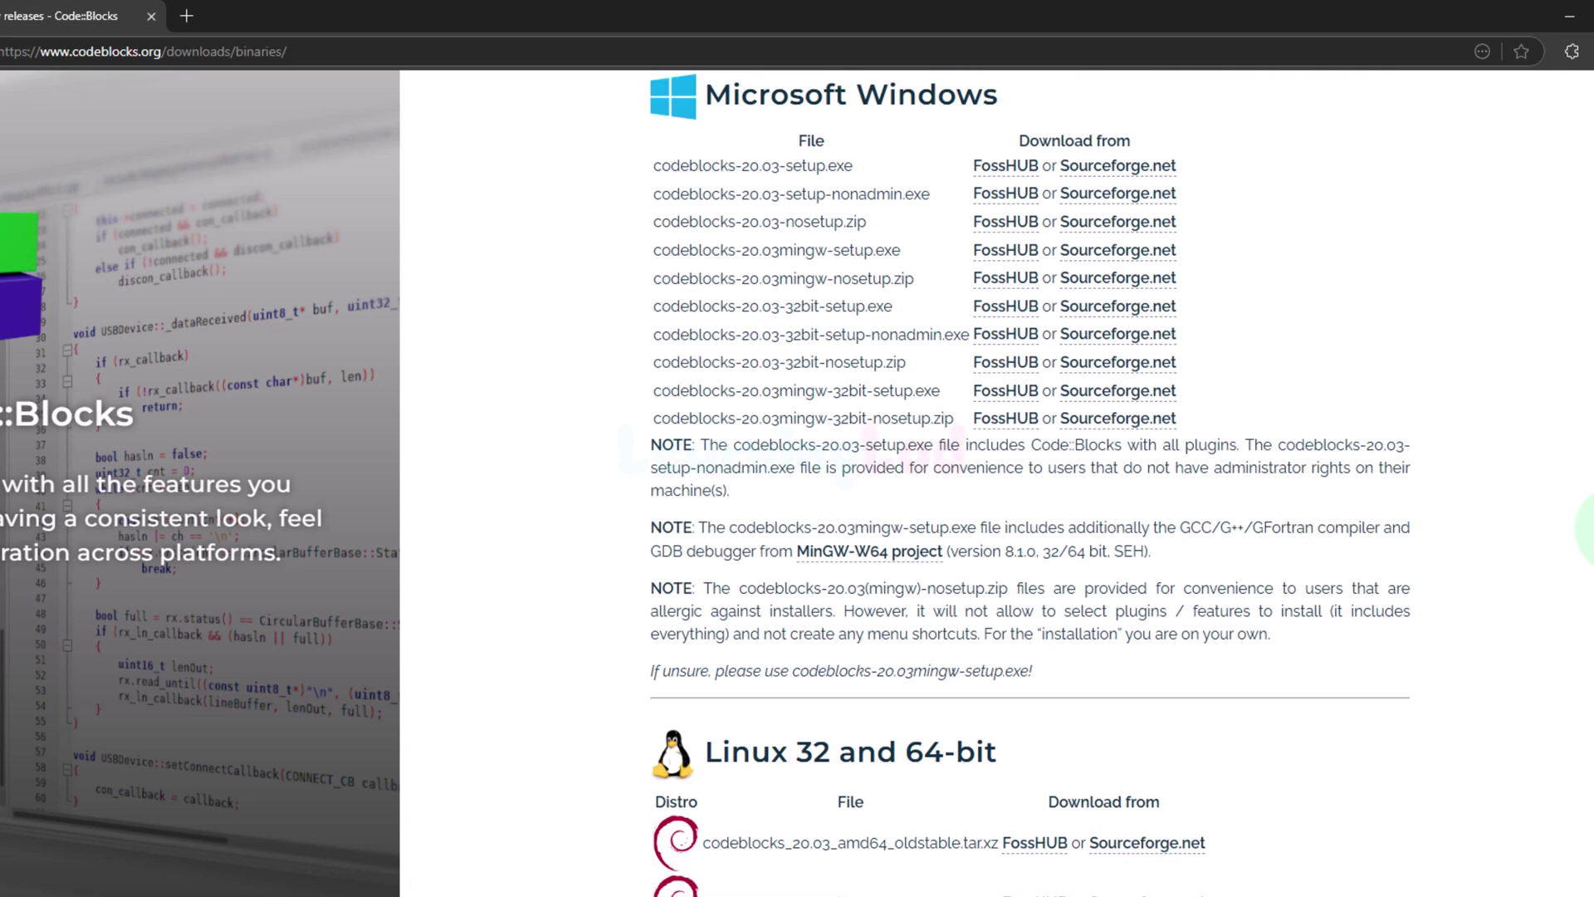
scroll(1029, 481, "up", 2)
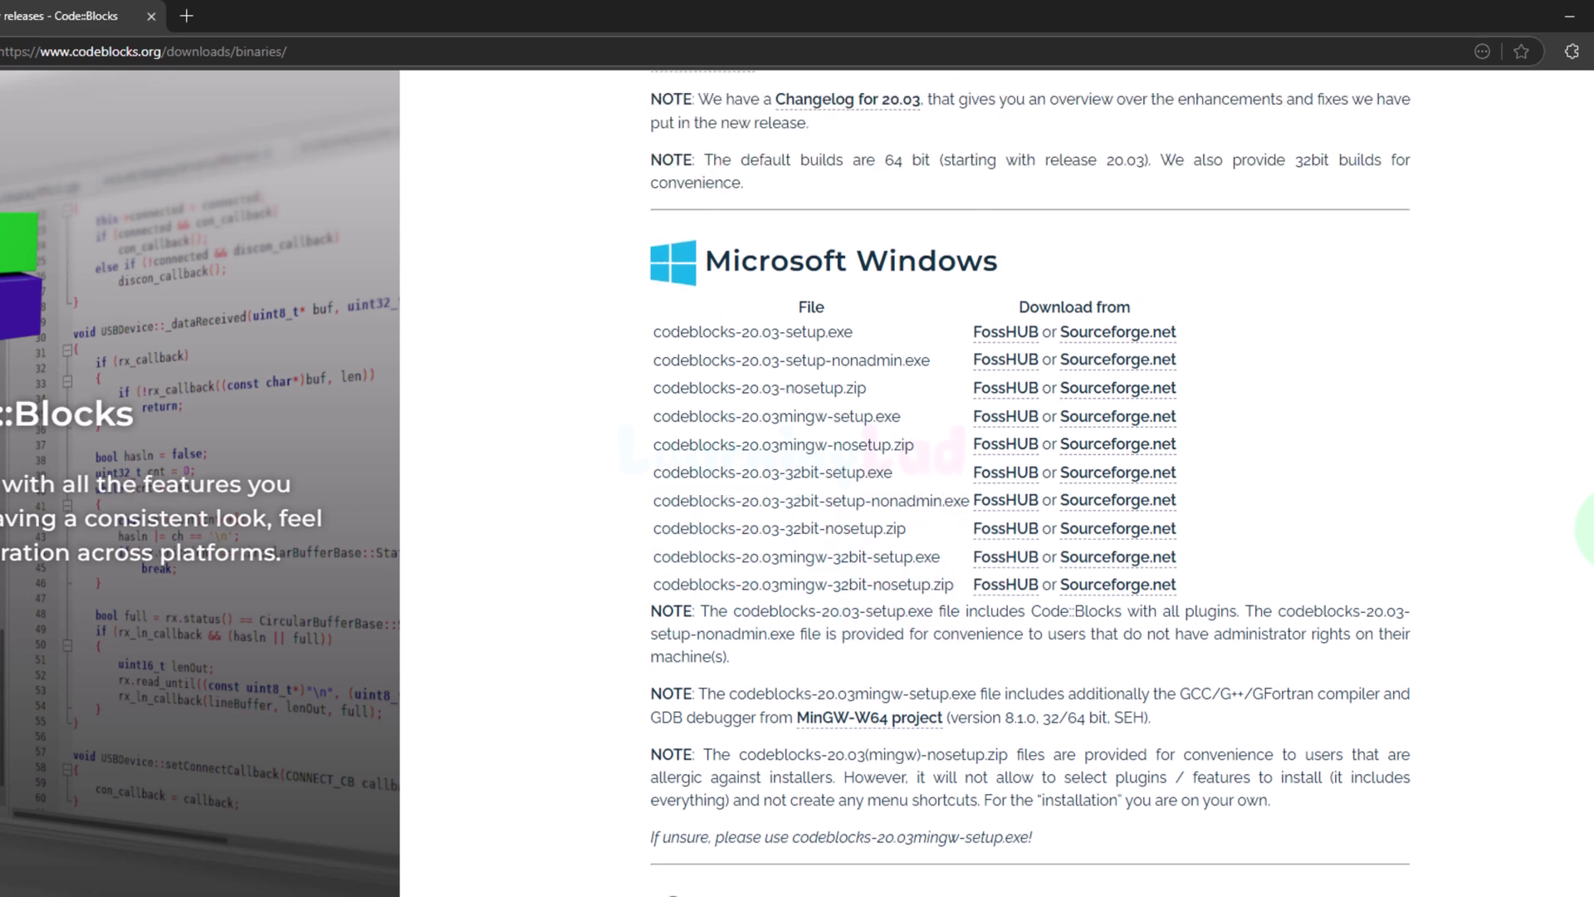
scroll(1030, 482, "down", 1)
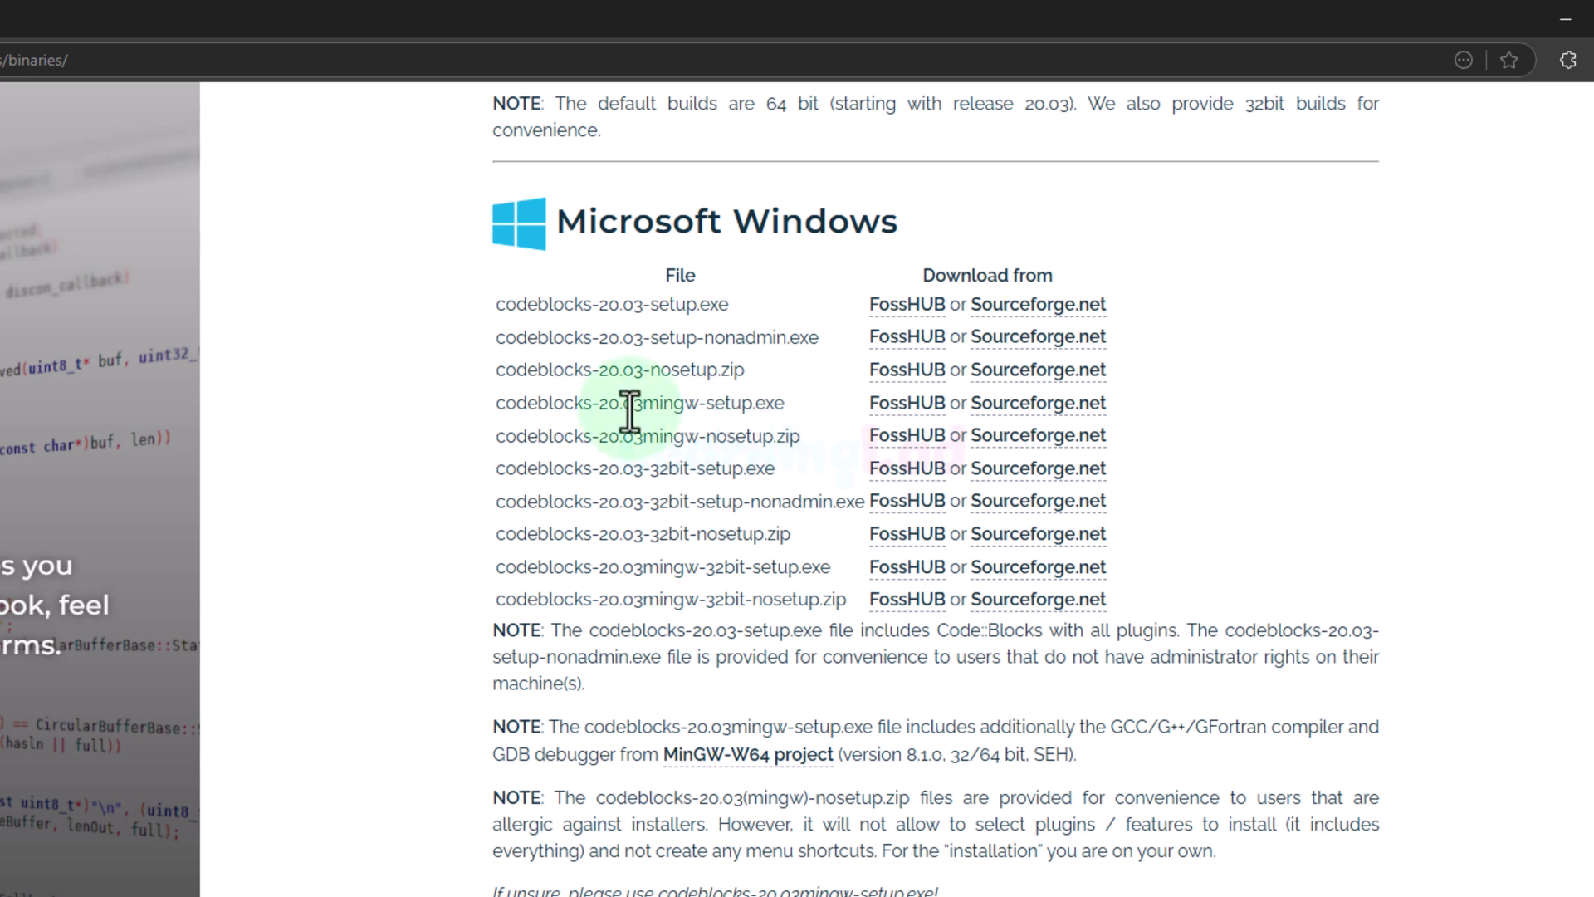
left_click_drag(699, 405, 644, 404)
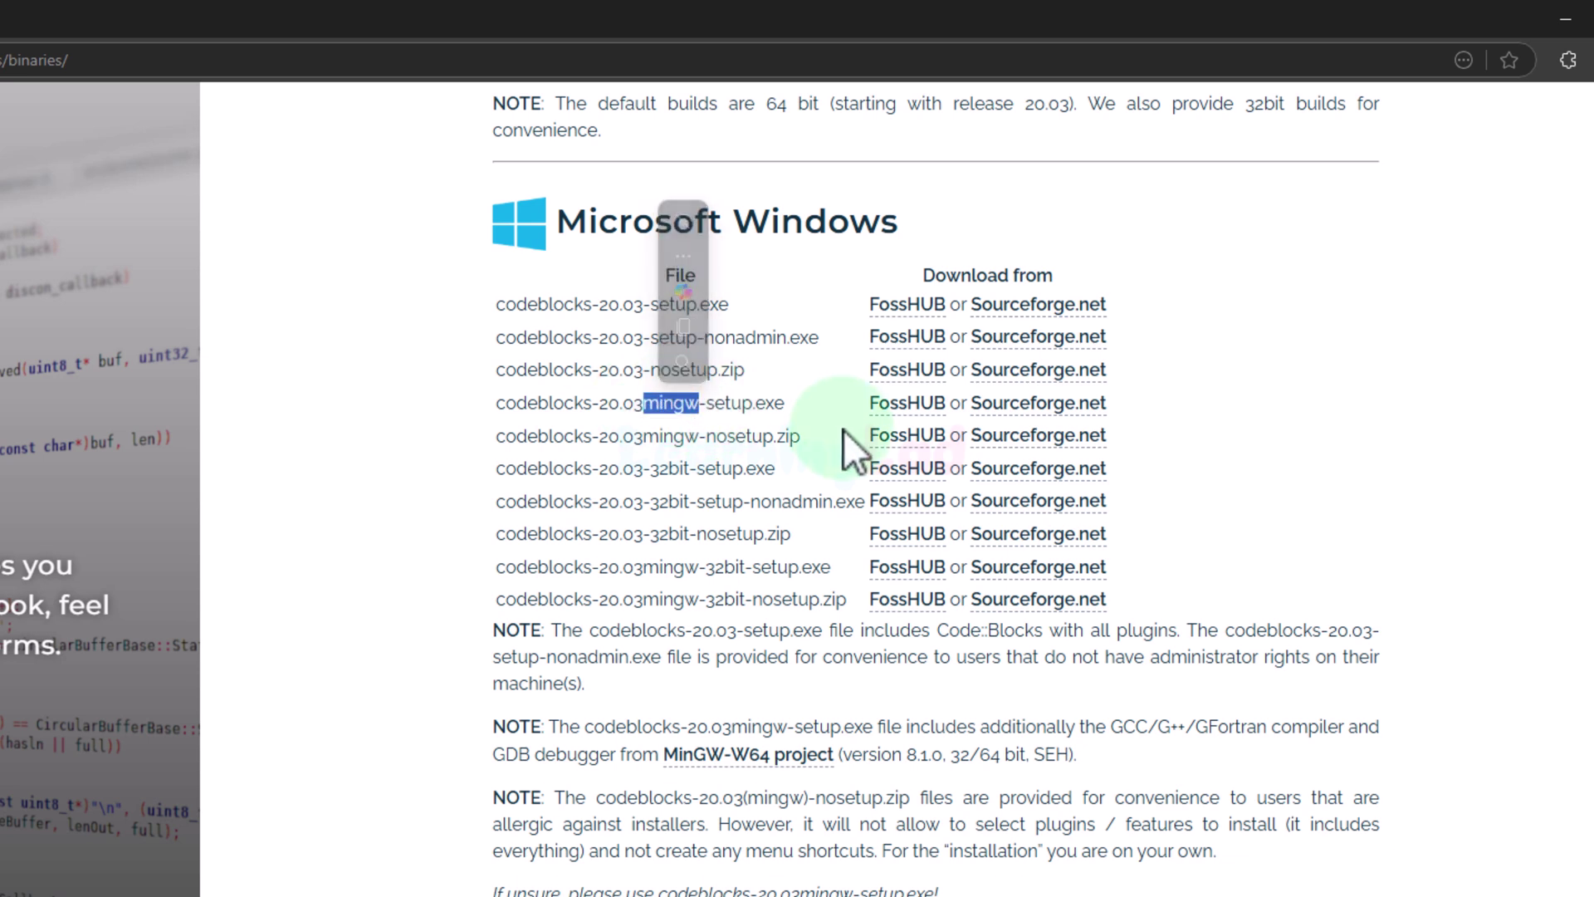
left_click(337, 437)
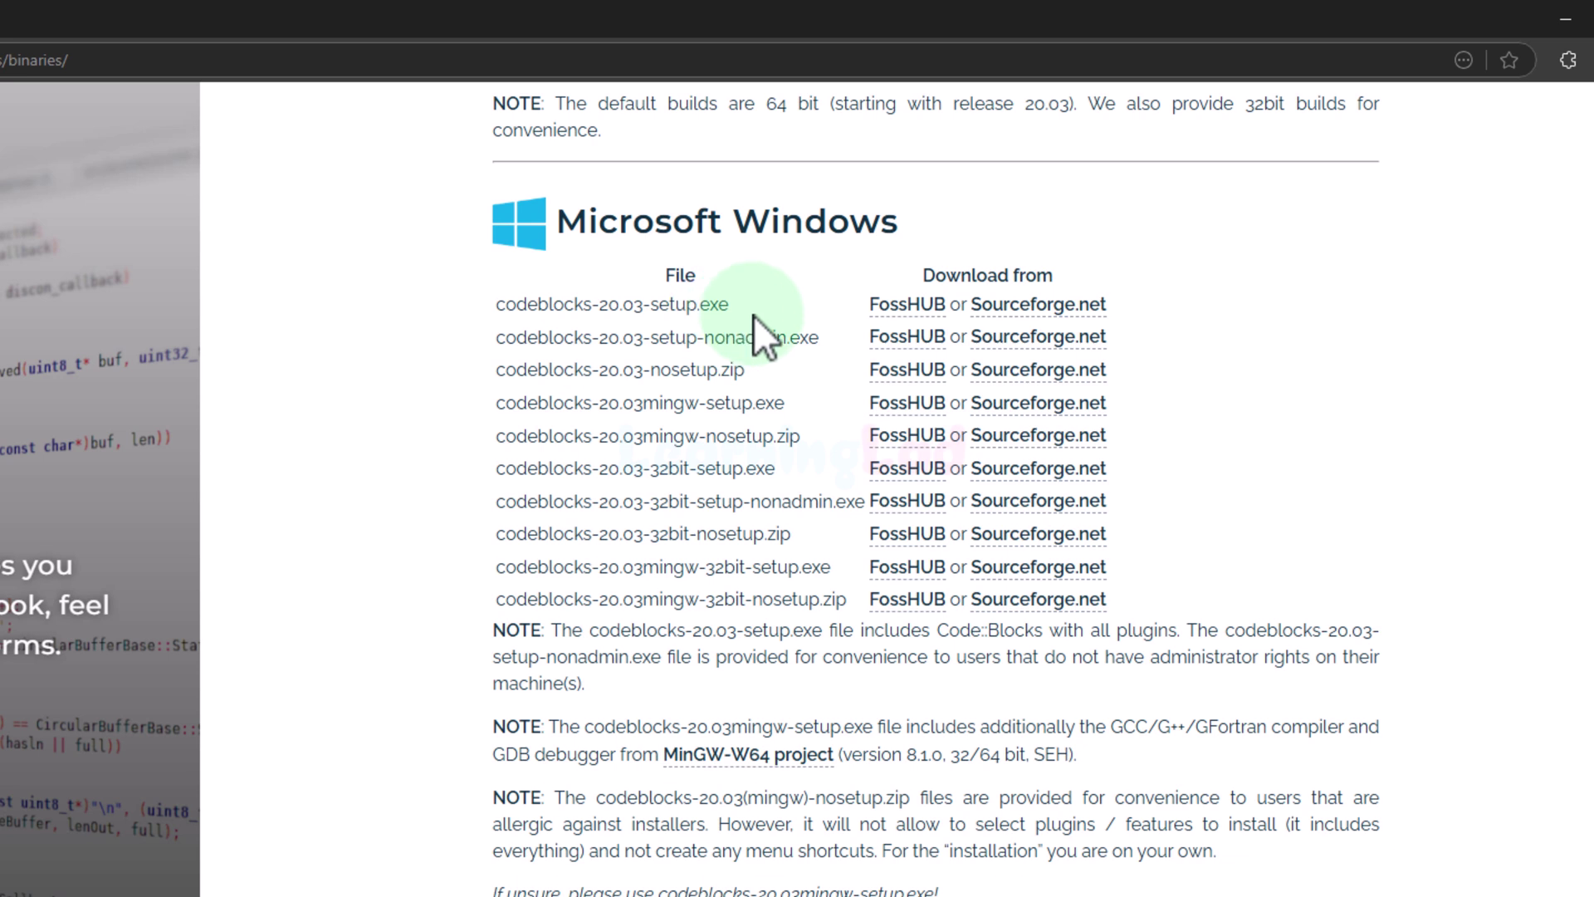
left_click_drag(754, 316, 452, 331)
left_click(471, 330)
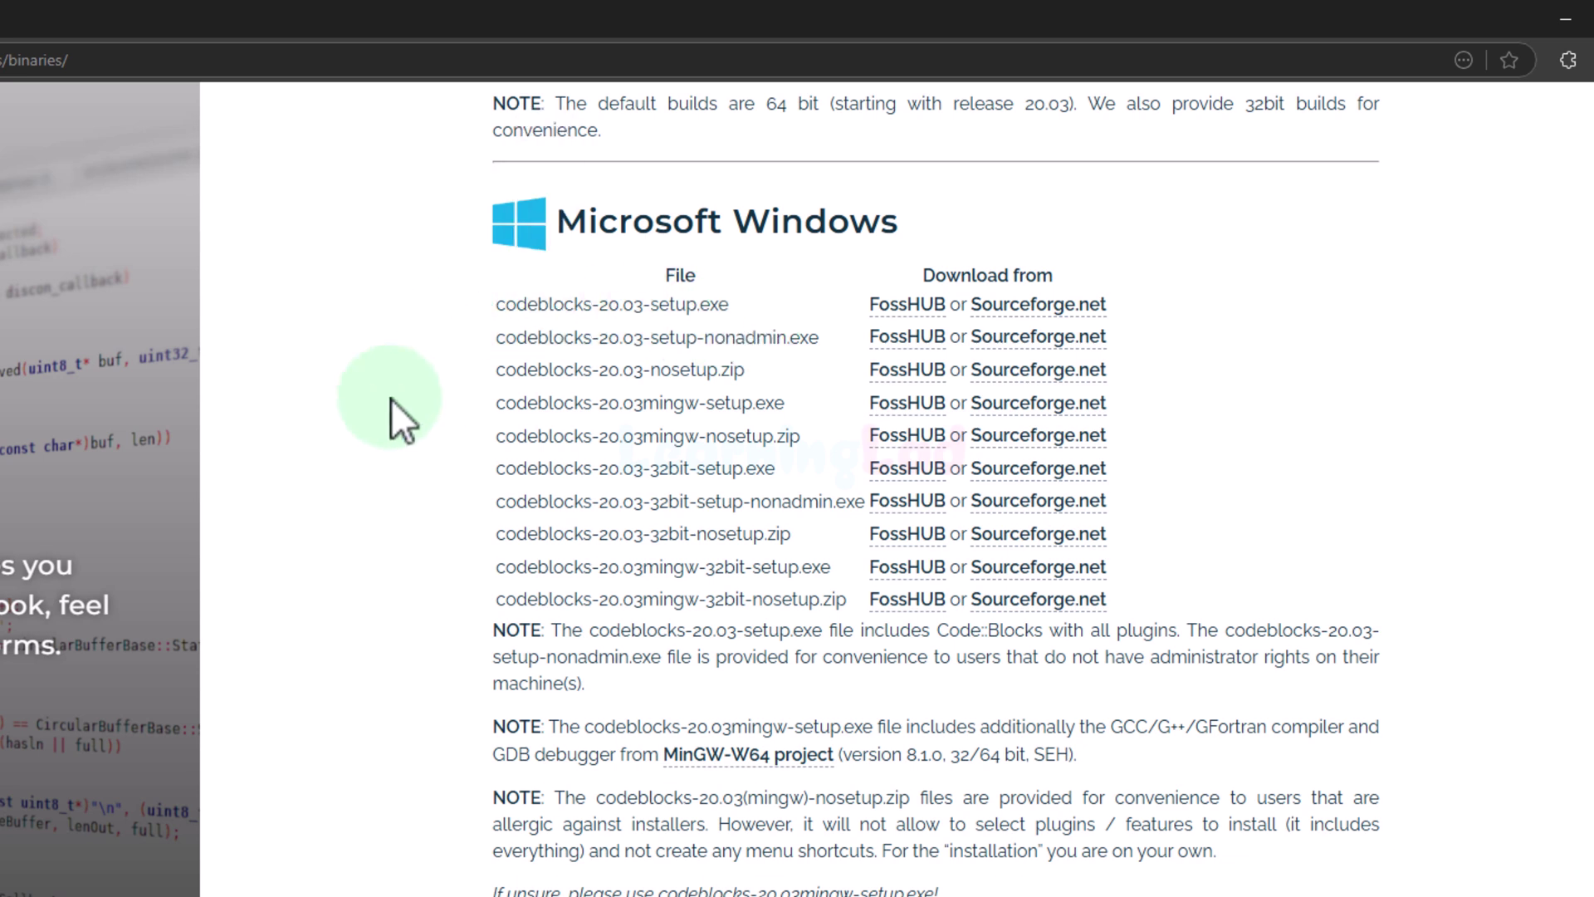
left_click_drag(495, 498, 731, 468)
left_click(511, 483)
left_click_drag(498, 473, 788, 475)
left_click(313, 503)
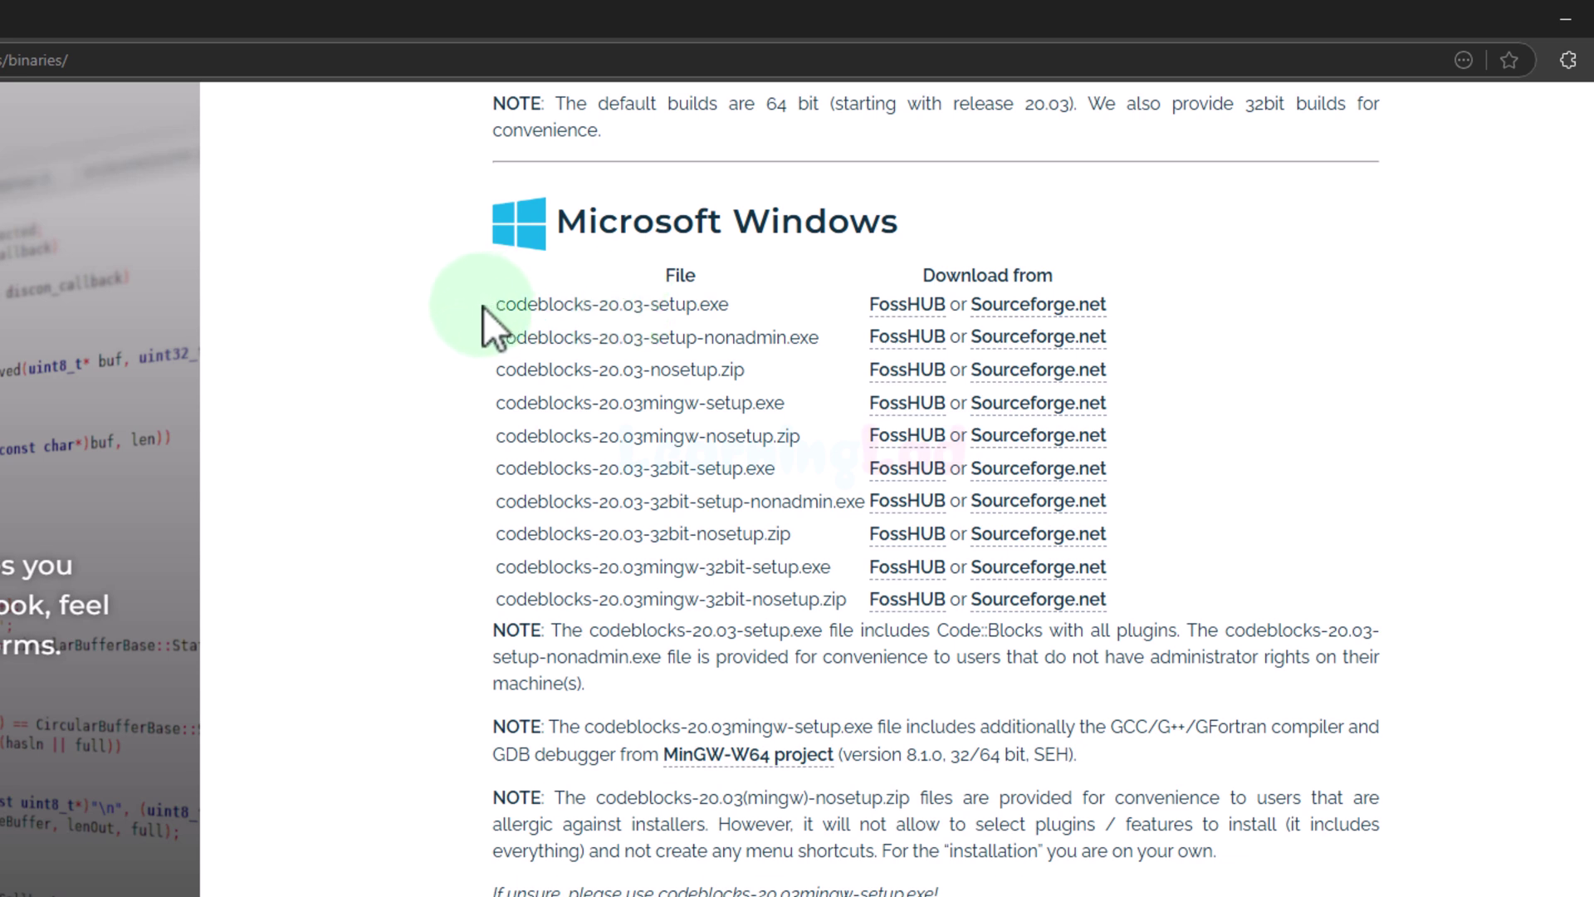
left_click_drag(480, 307, 728, 303)
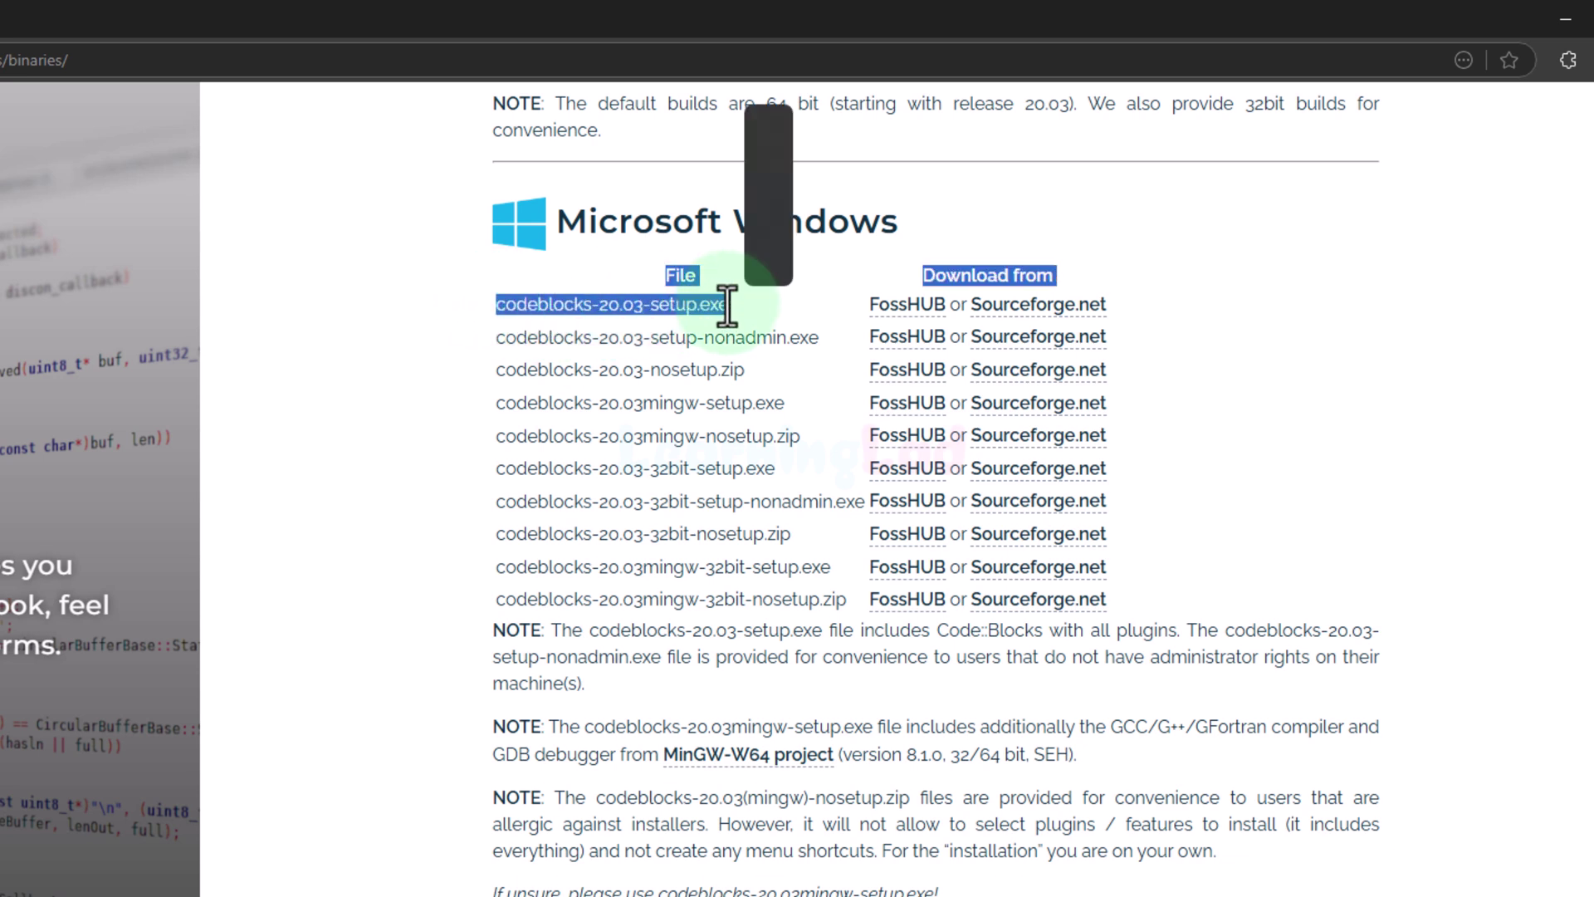
left_click(459, 306)
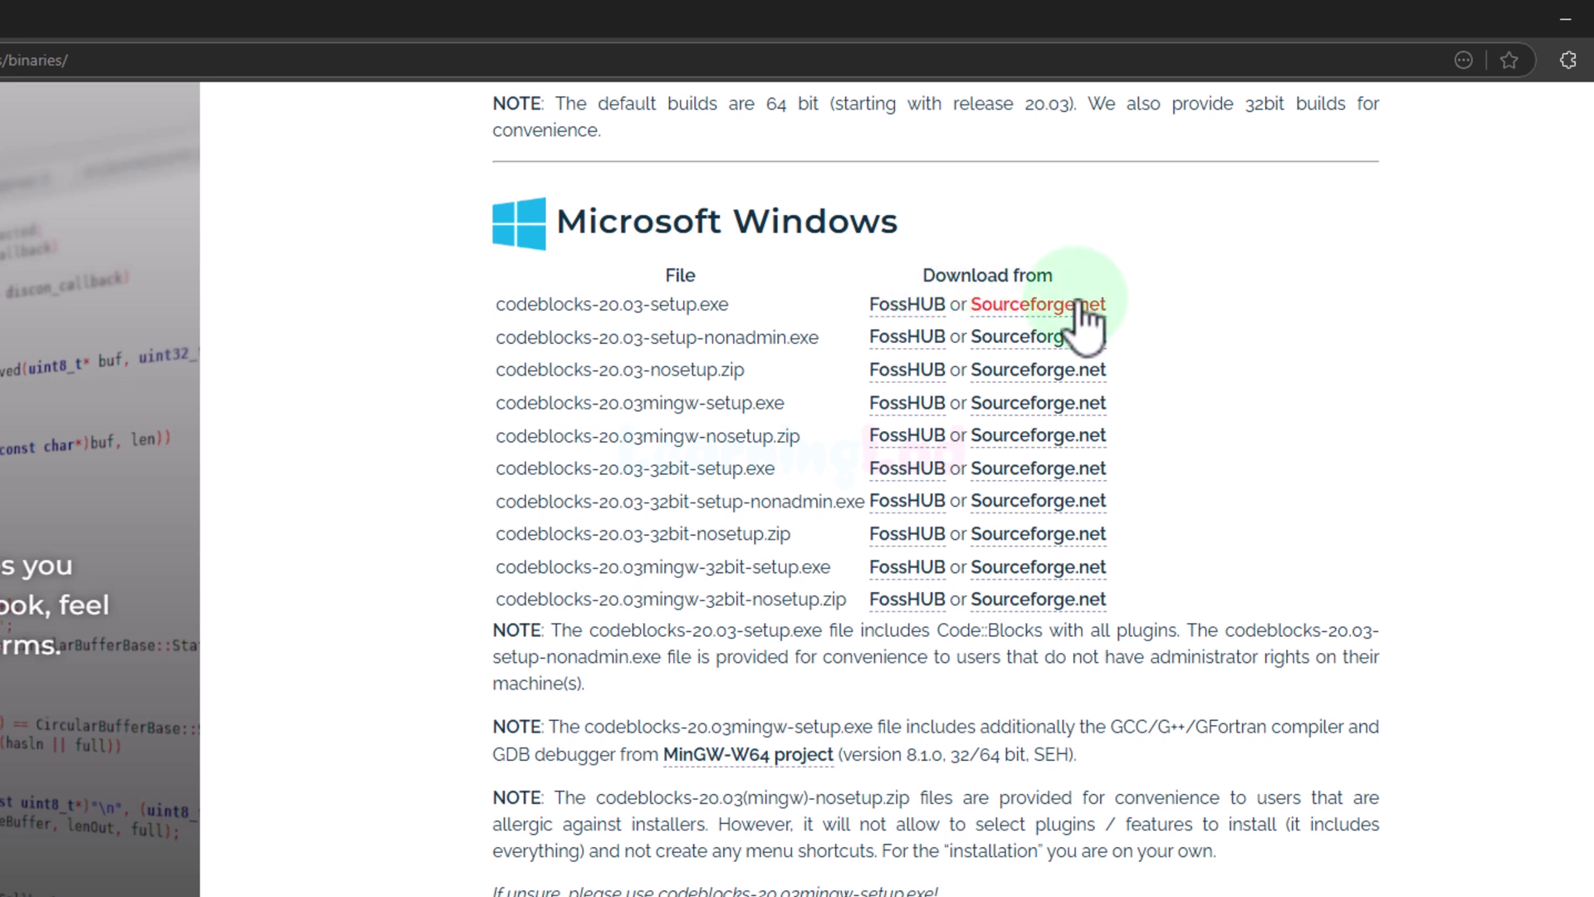
- Download codeblocks-20.03-setup.exe from FossHUB and run it from Edge's Downloads panel
left_click(929, 307)
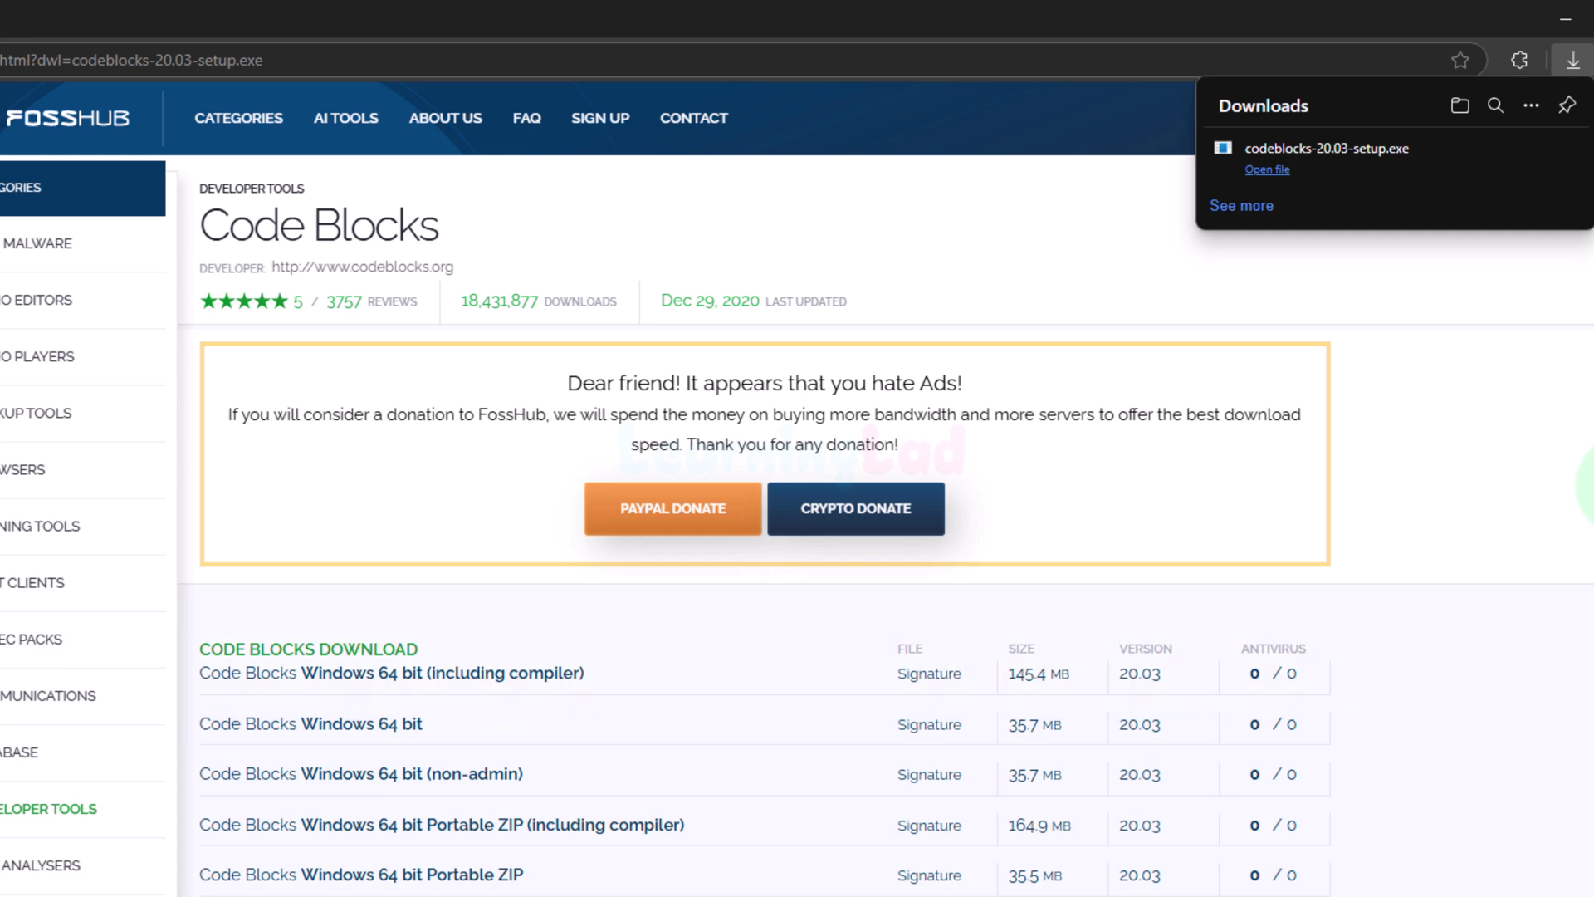
left_click(1373, 154)
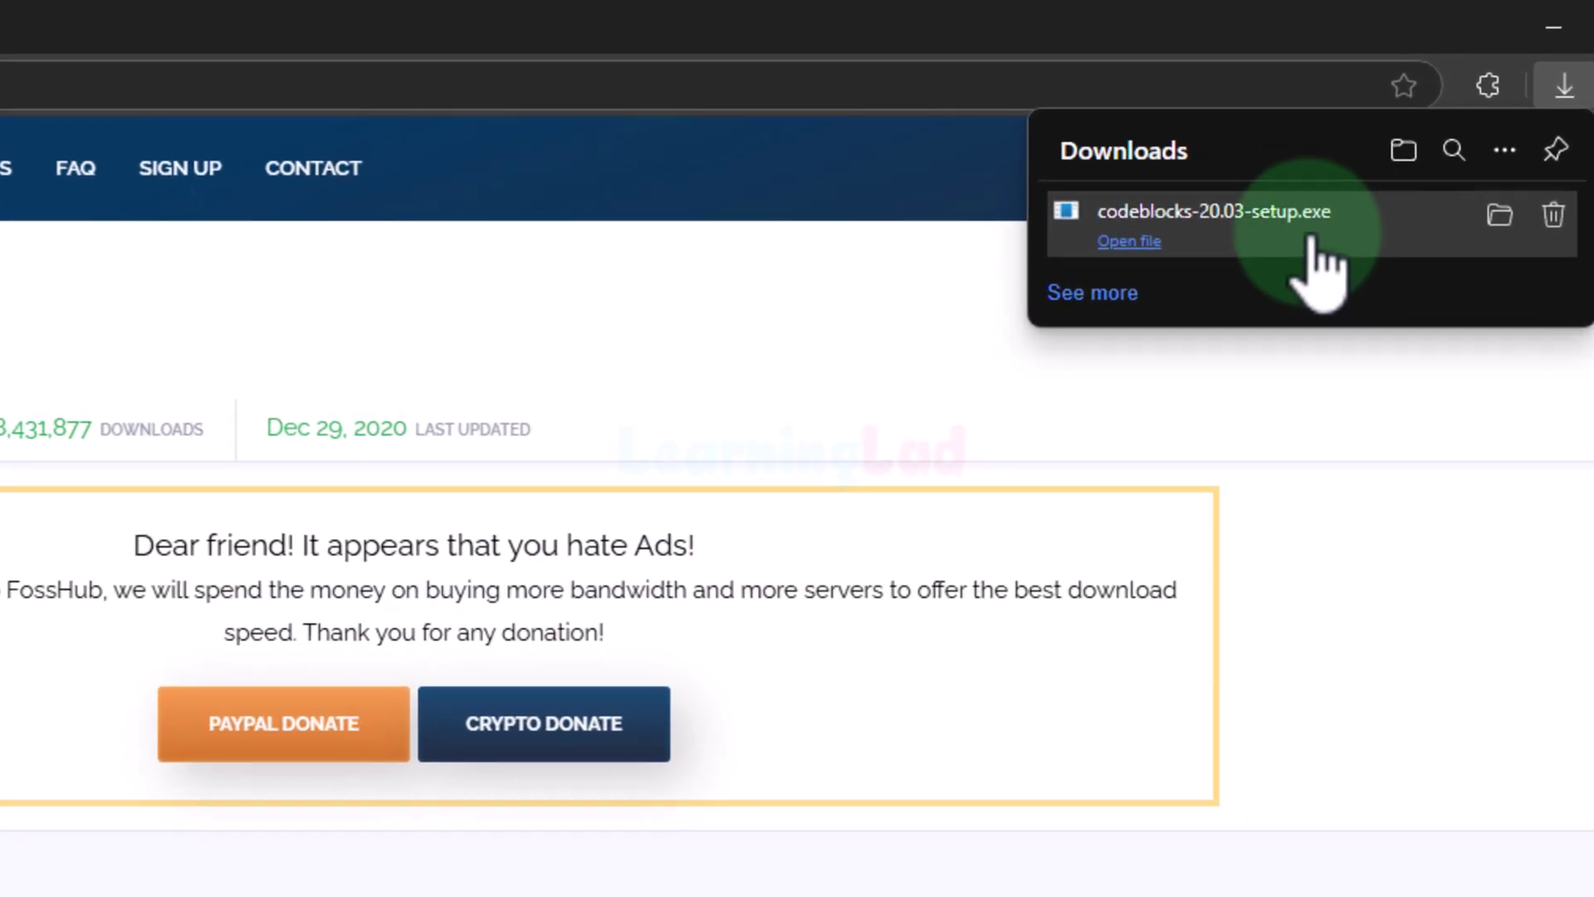
left_click(1129, 242)
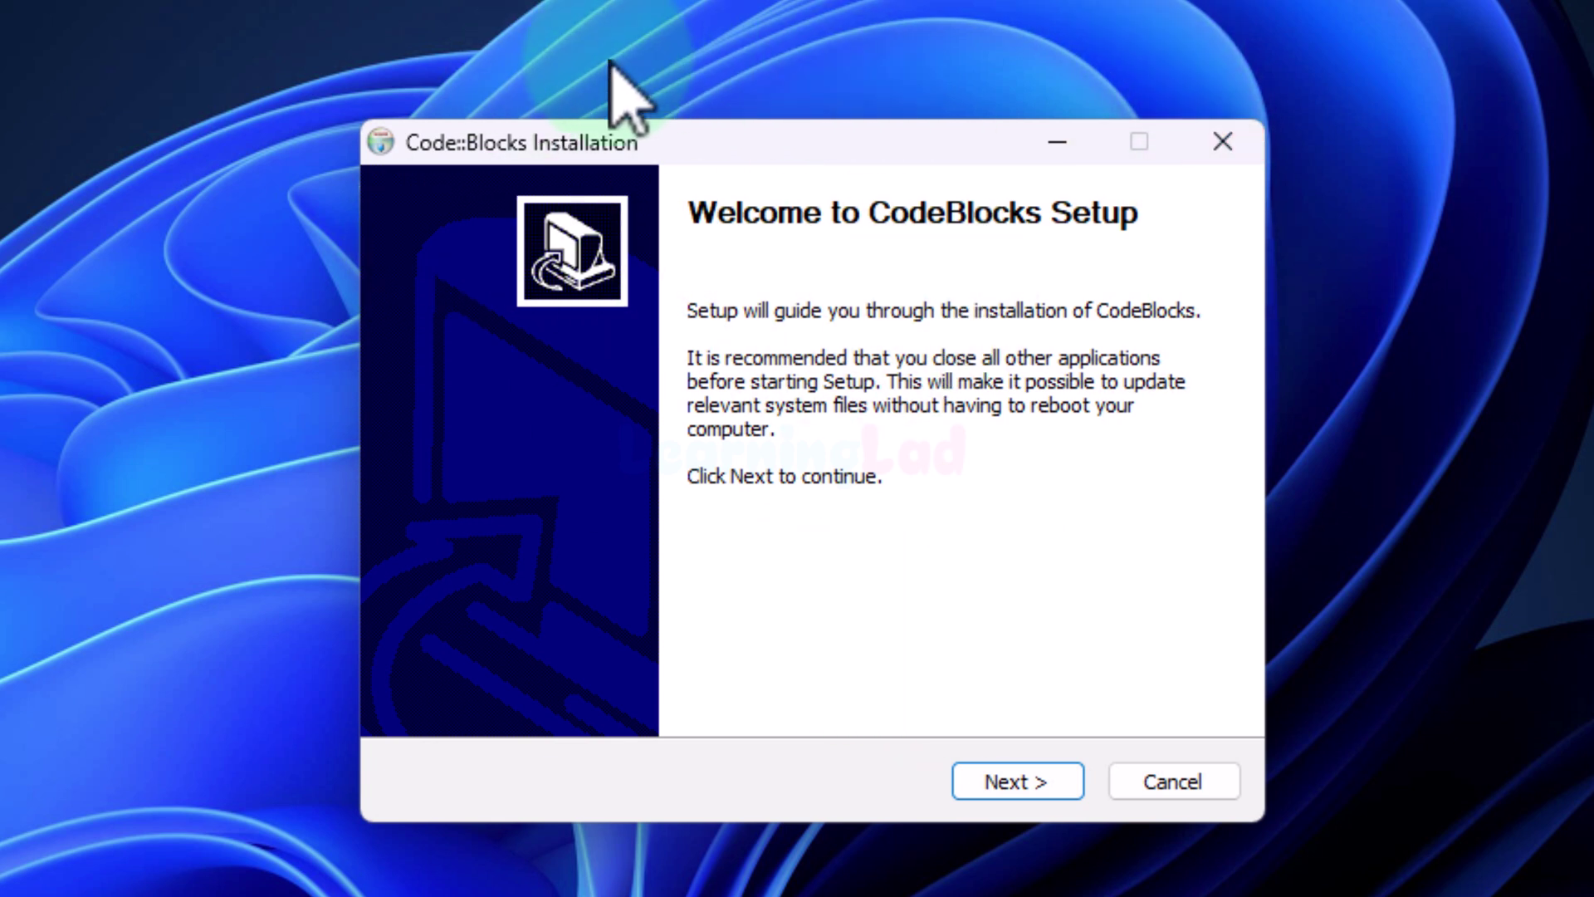
- Accept the license and do a Full install to C:\Program Files\CodeBlocks, set to run Code::Blocks afterward
left_click(1037, 784)
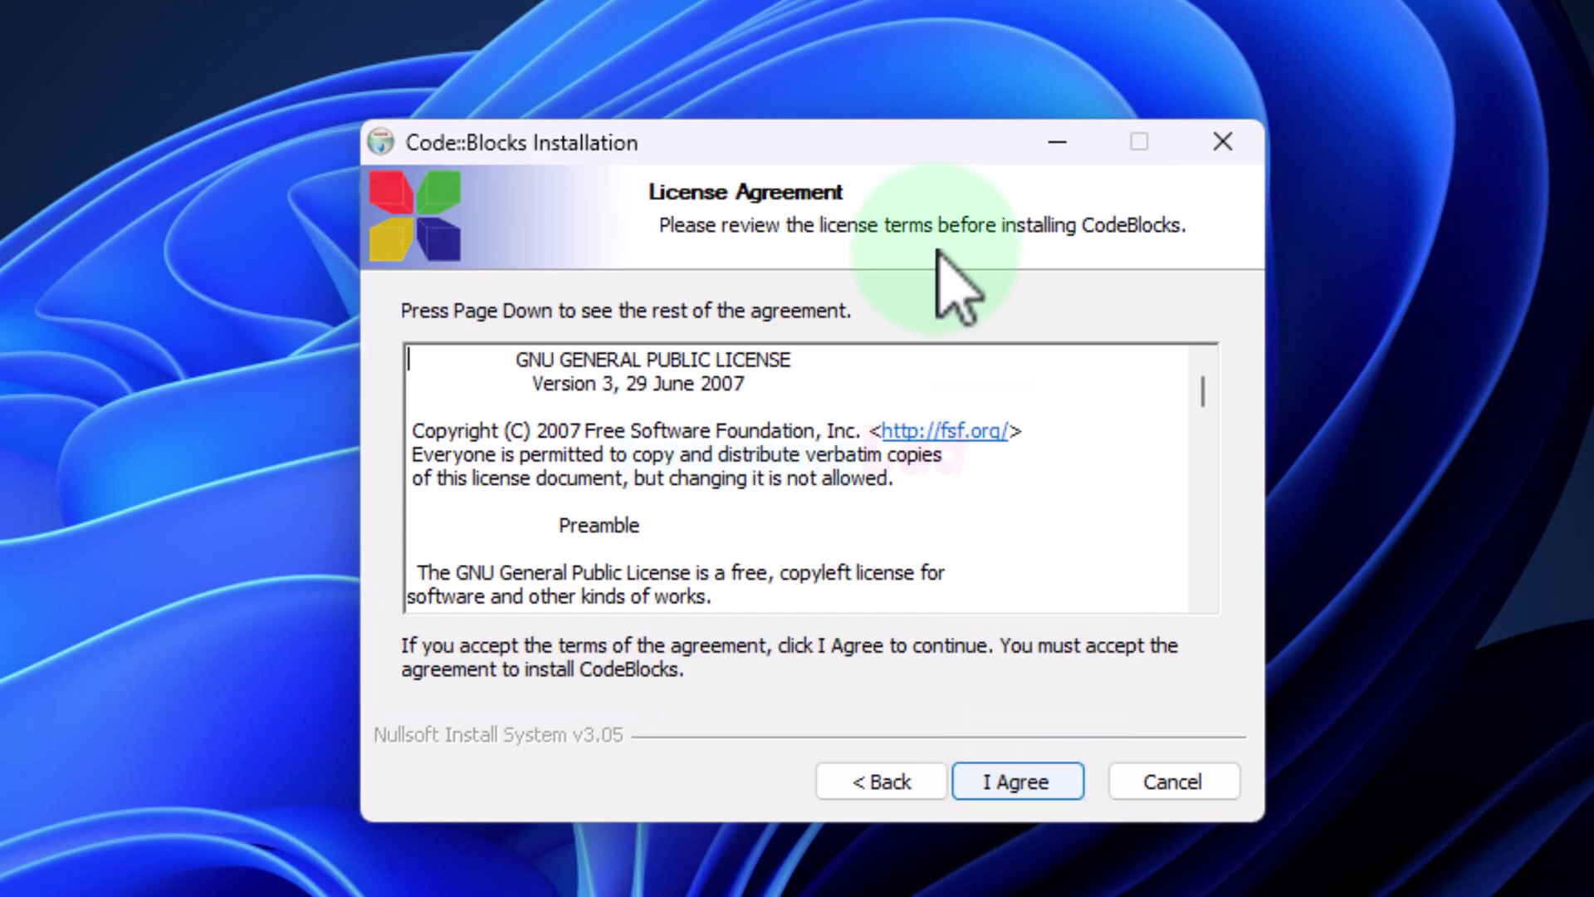
left_click(1021, 783)
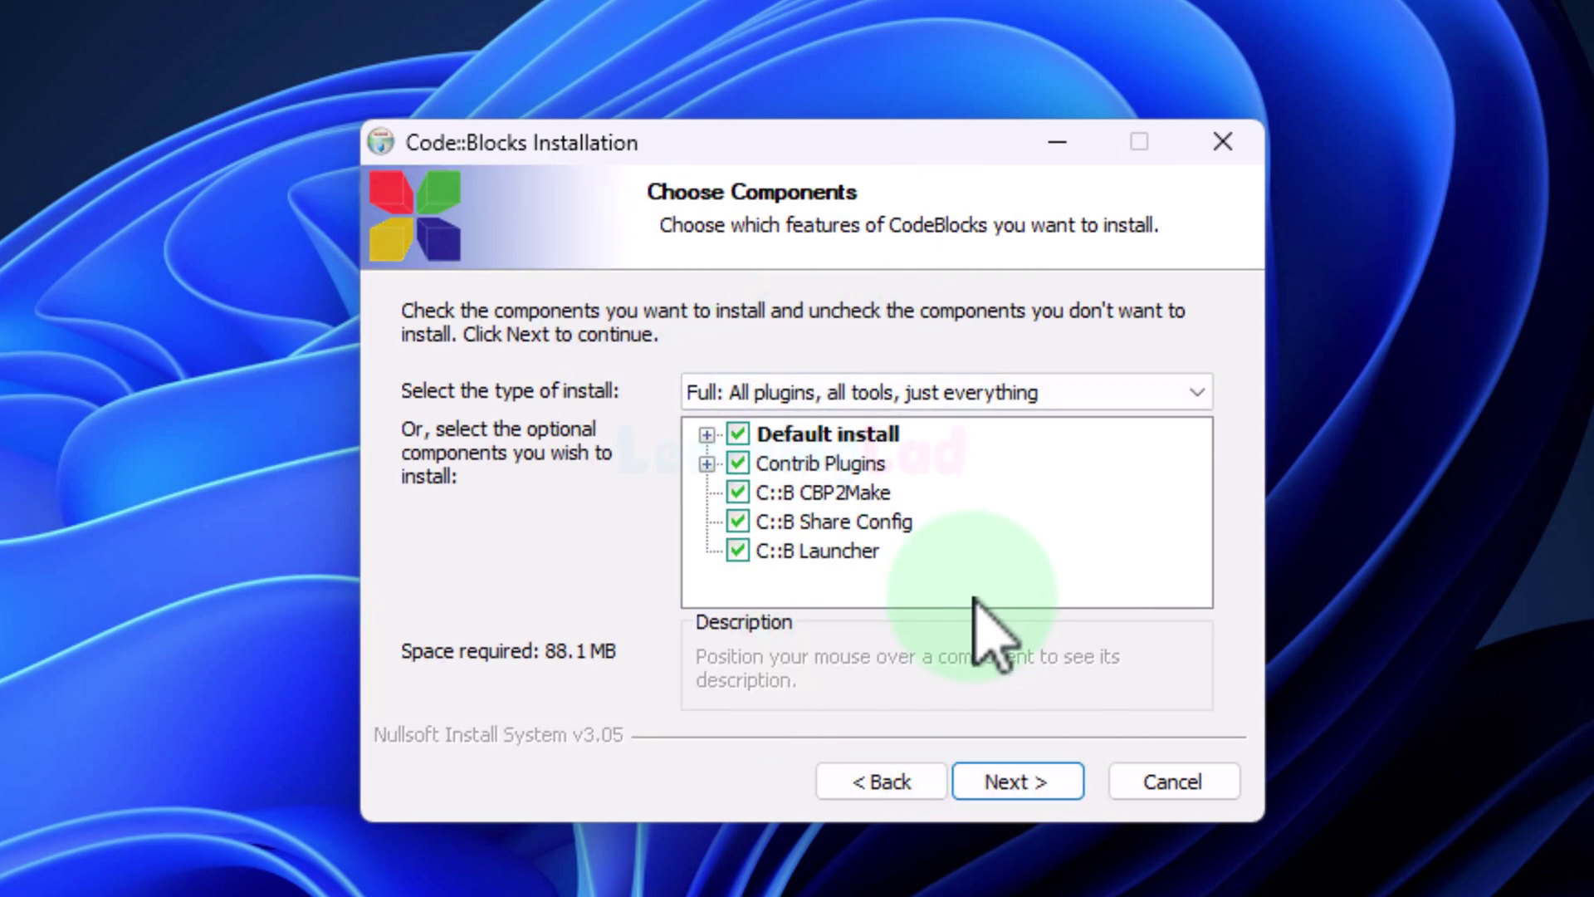
left_click(1071, 781)
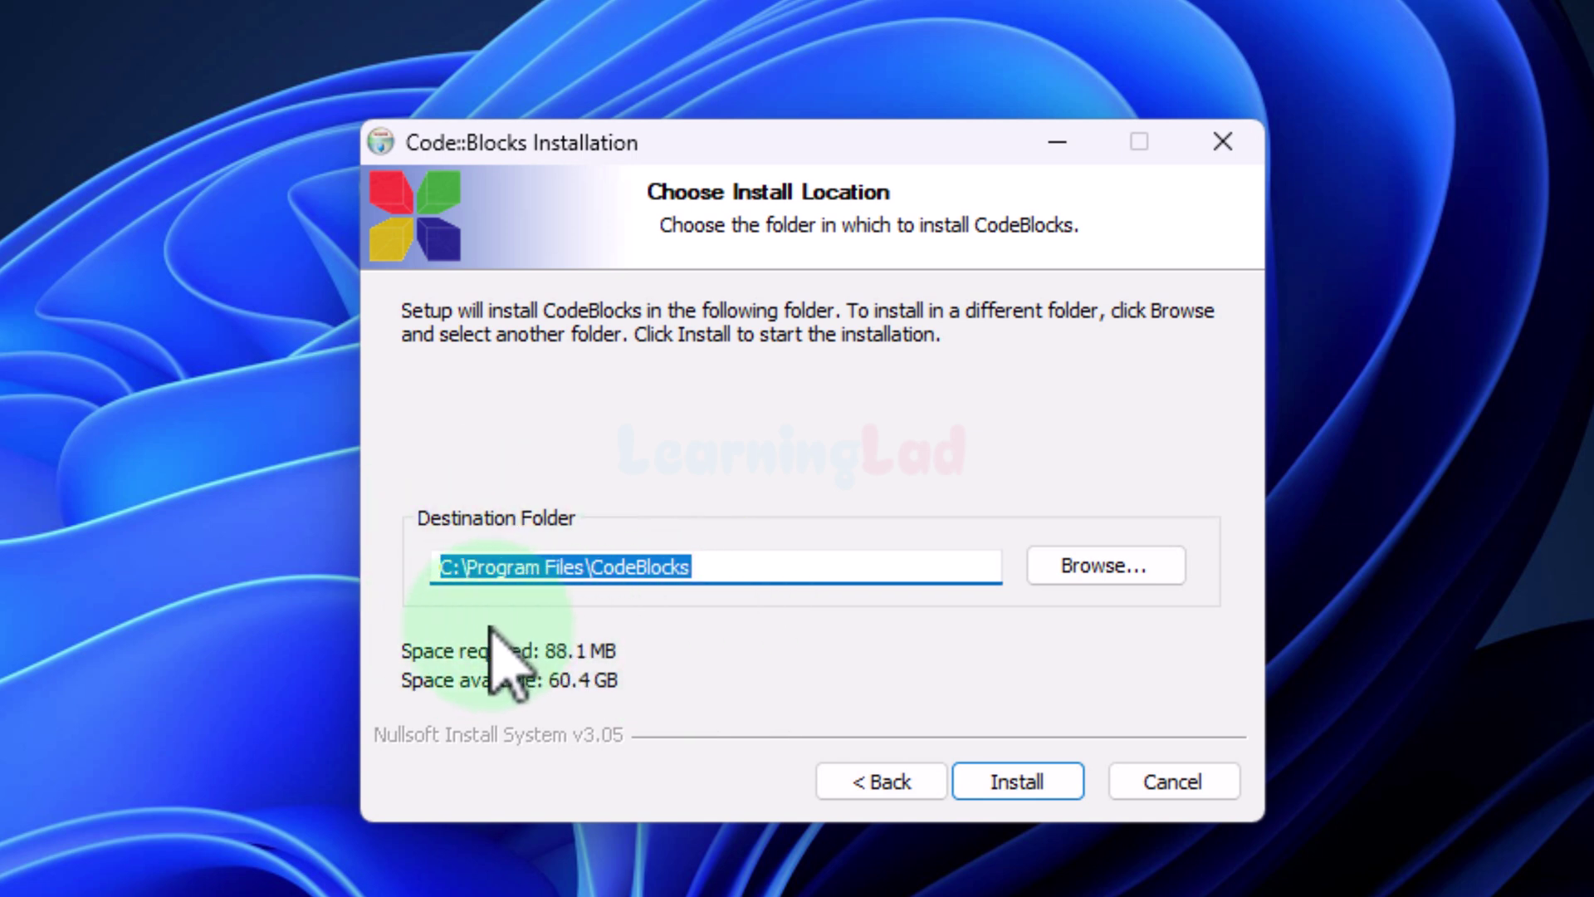
left_click(1042, 785)
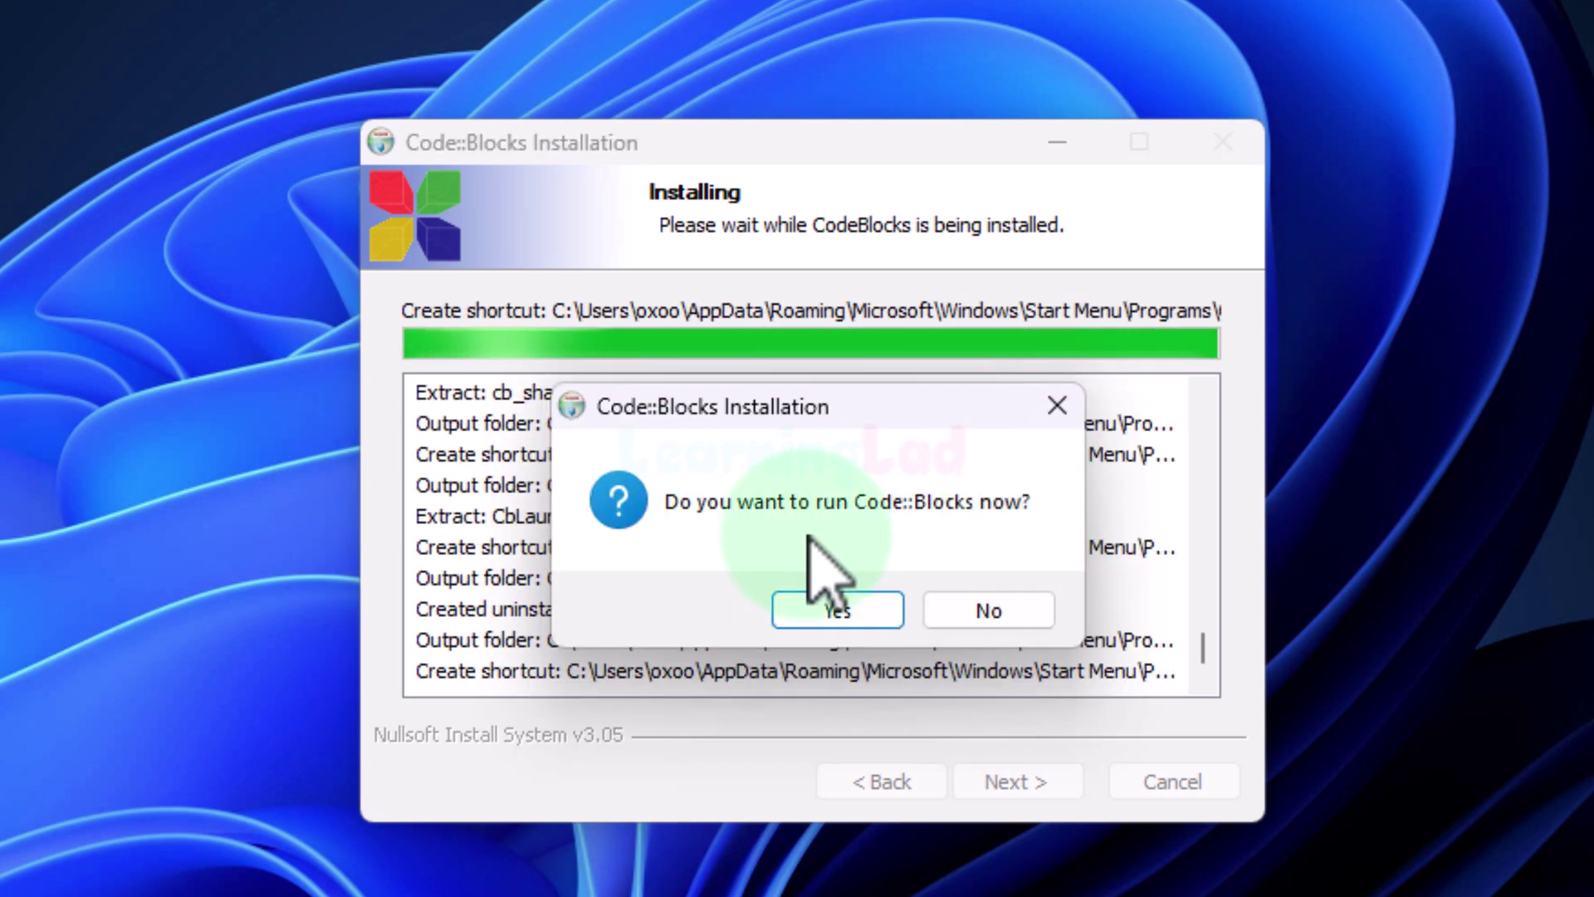
left_click(845, 612)
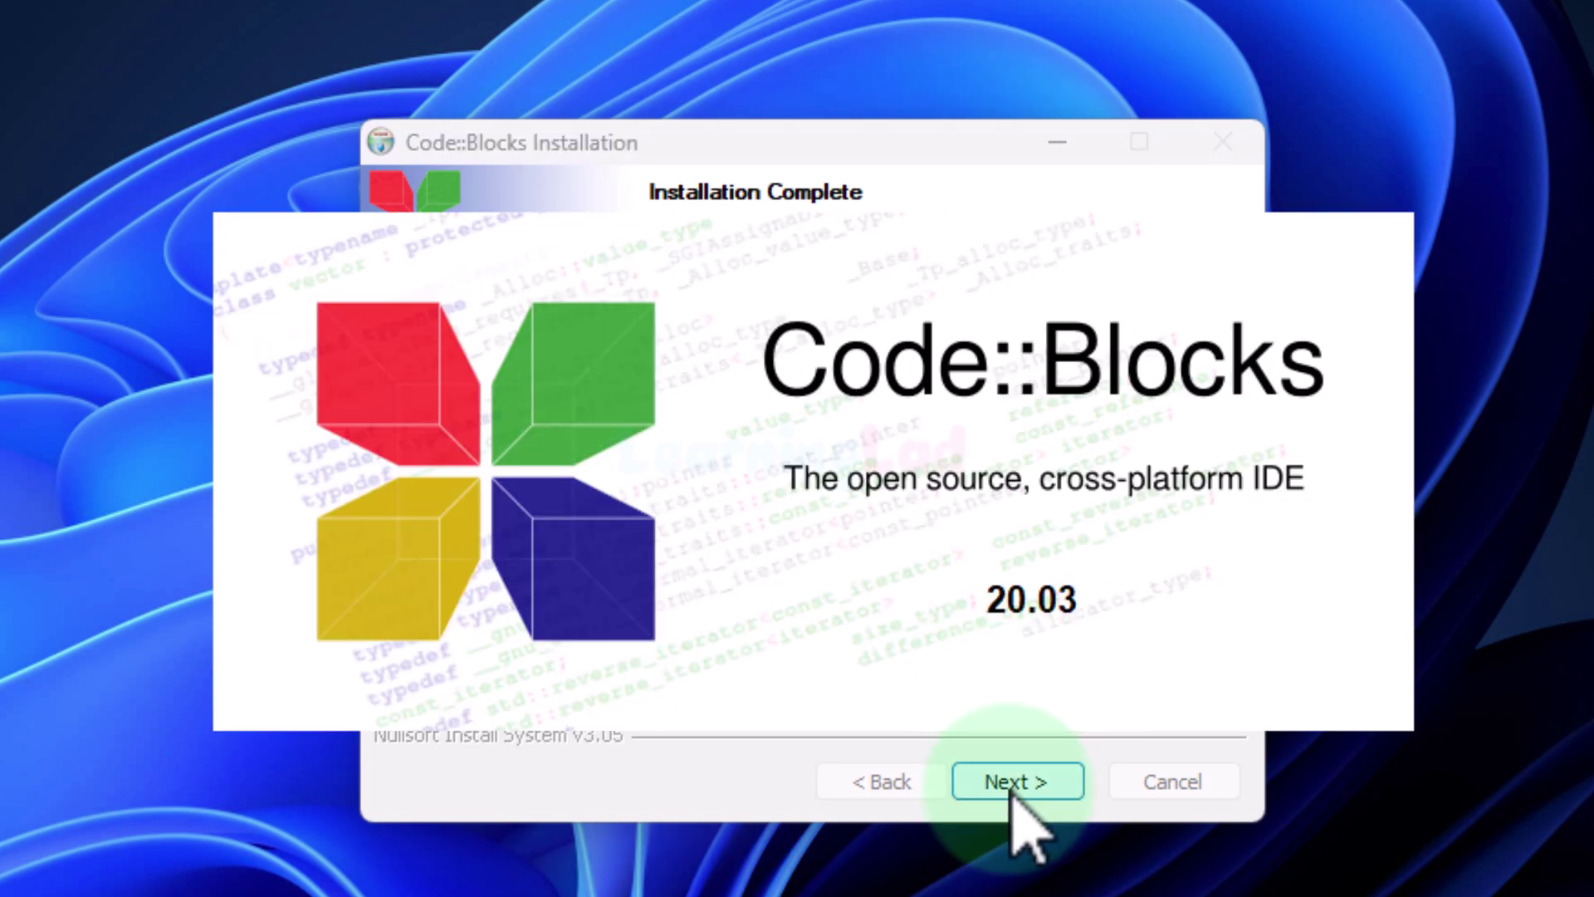
left_click(1015, 785)
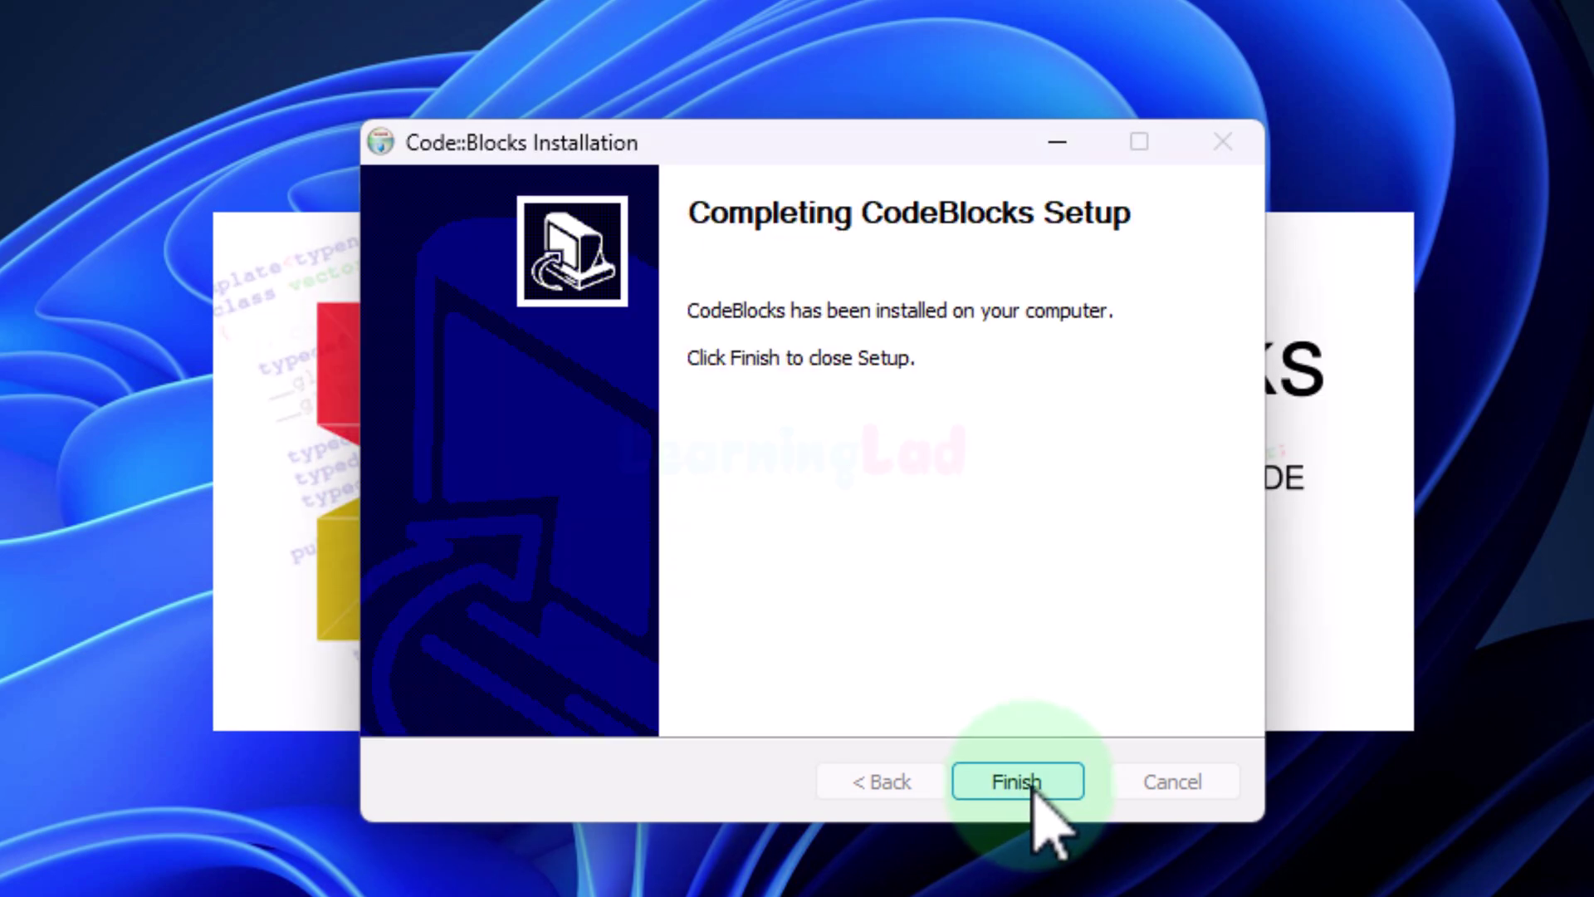
- Finish setup, accept GNU GCC Compiler as default, and leave file associations as they are
left_click(1013, 787)
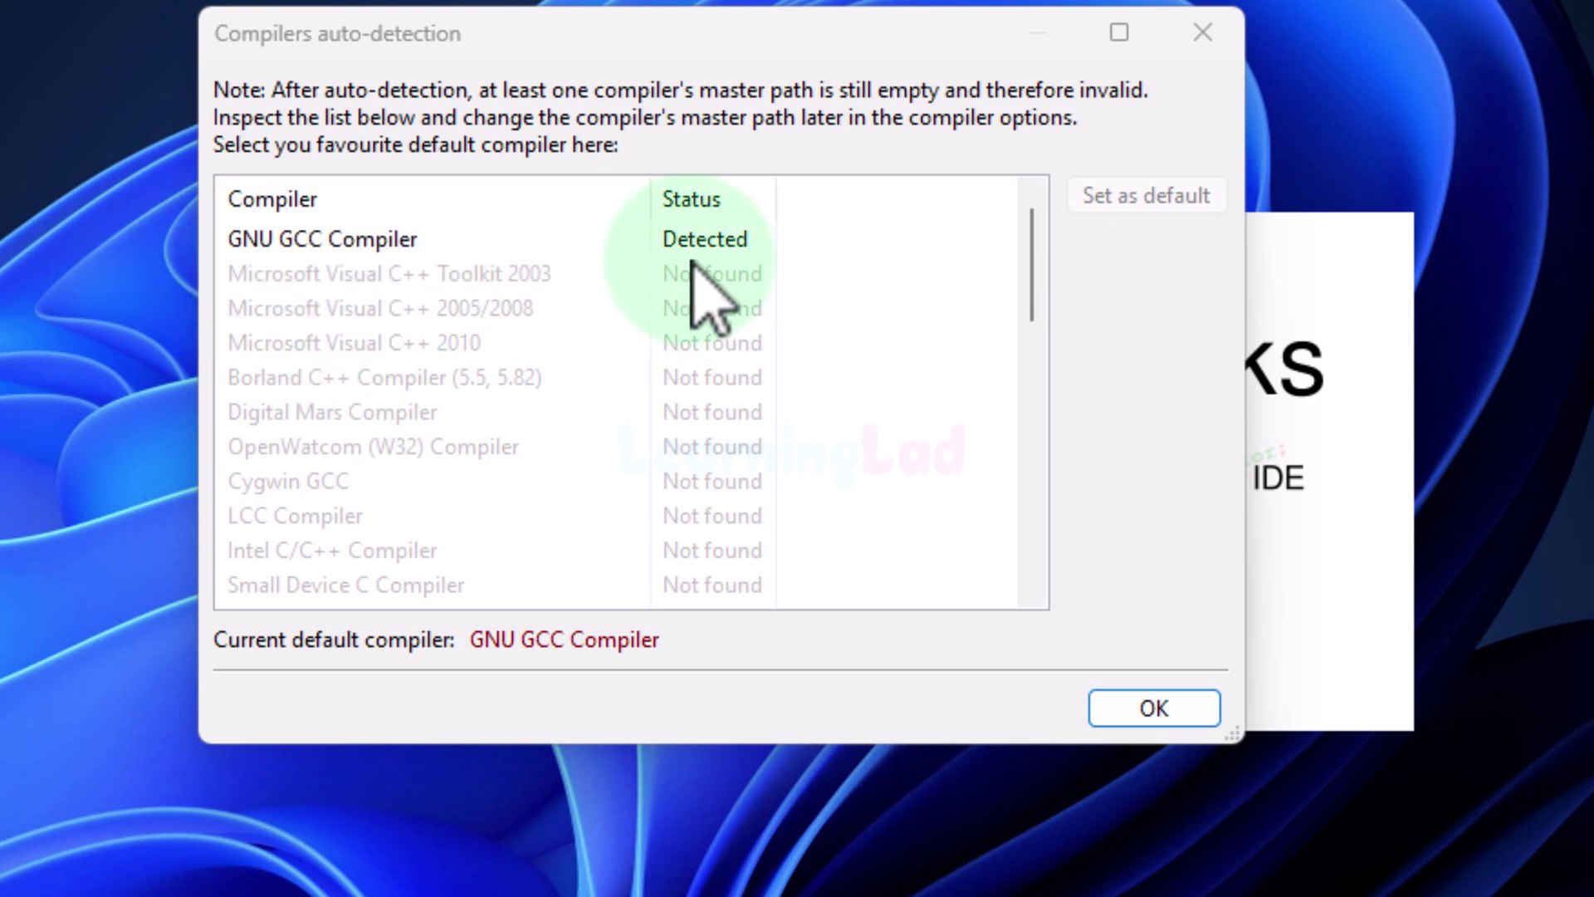
left_click(1197, 712)
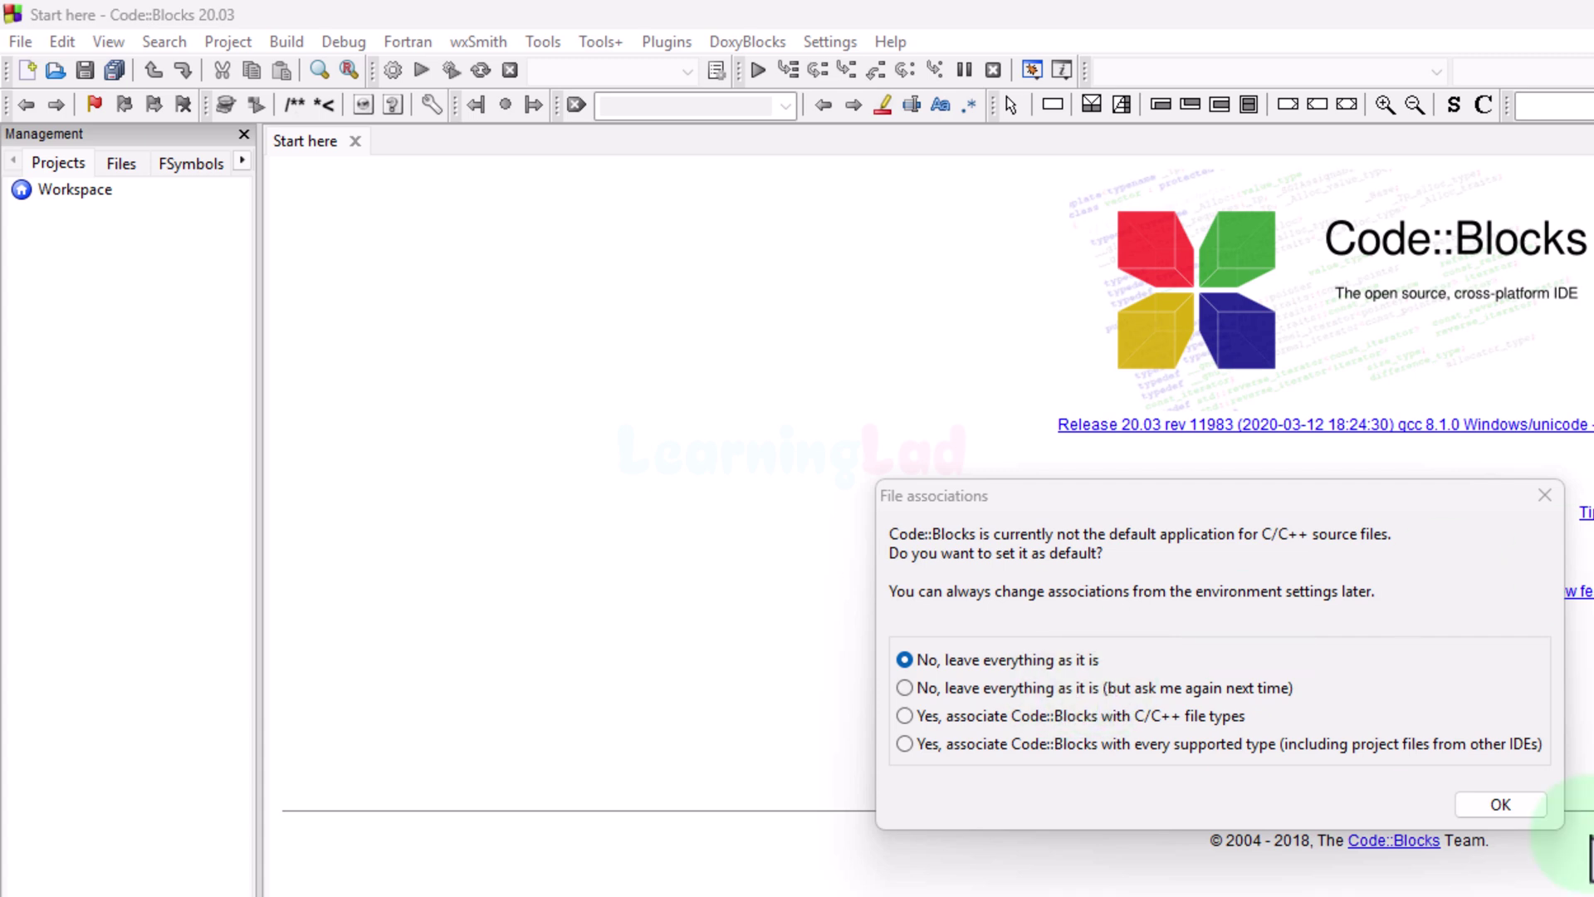
left_click(1477, 802)
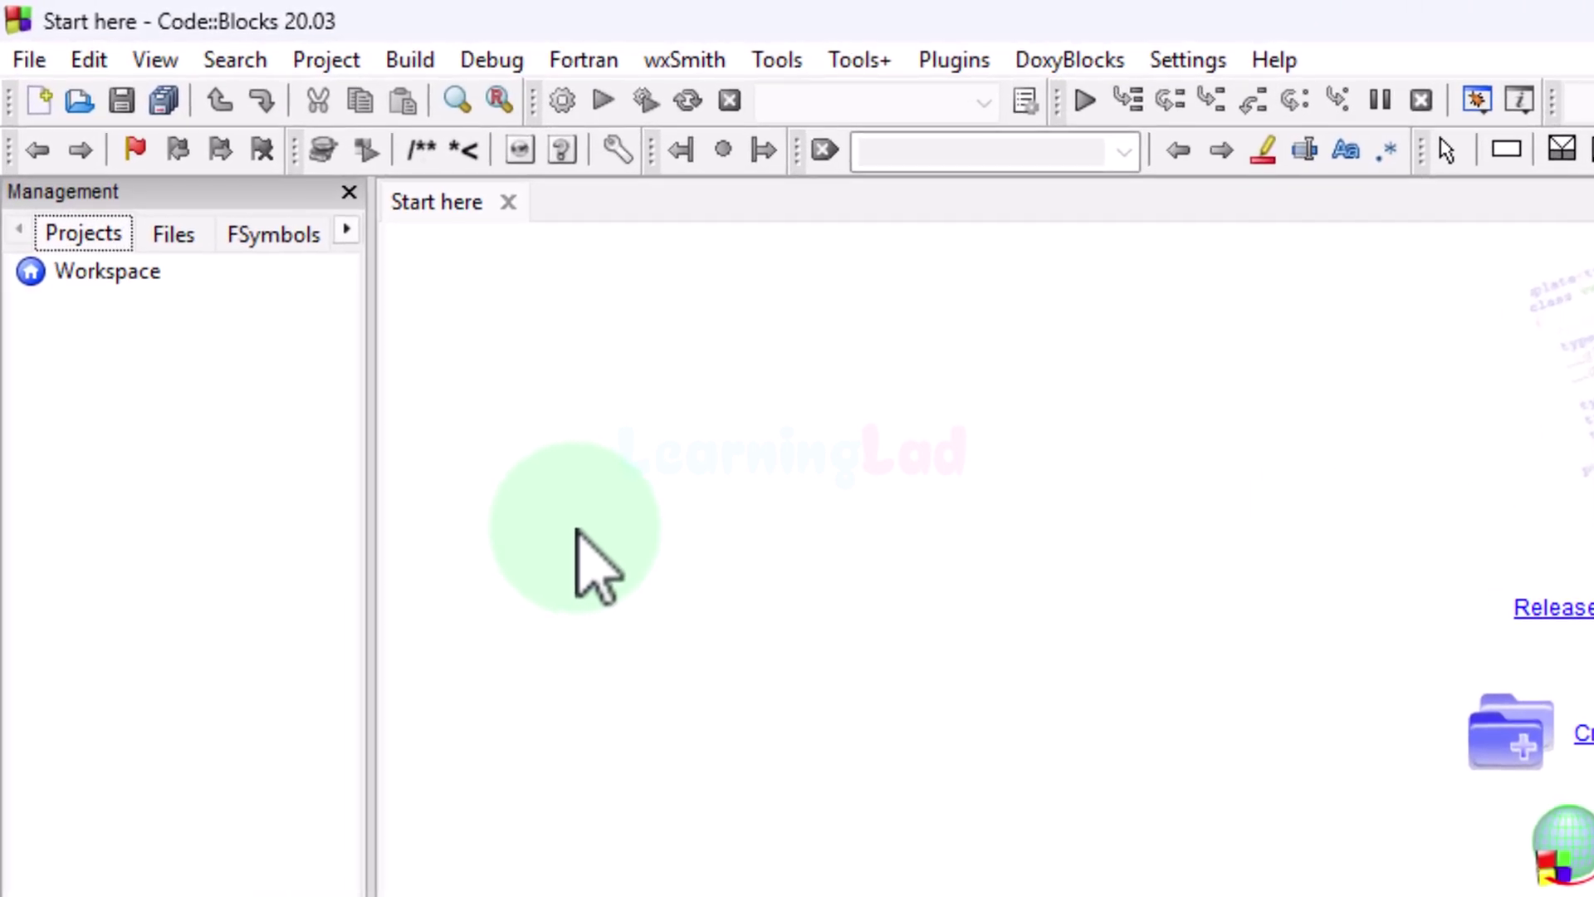
- Start a new Console application project via File > New > Project
left_click(27, 63)
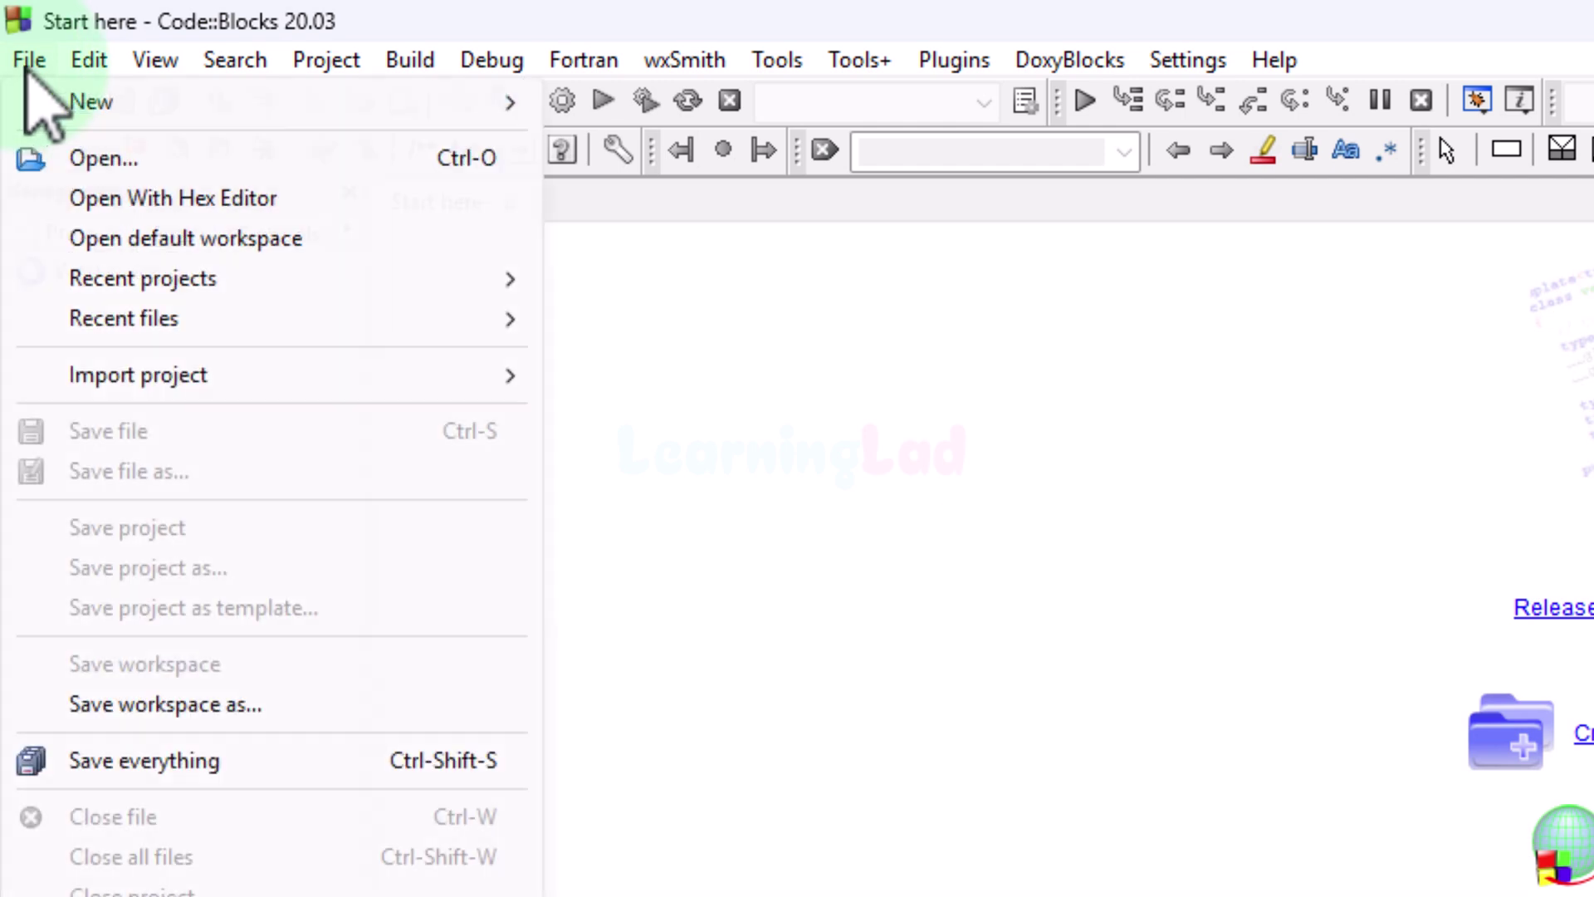
mouse_move(232, 104)
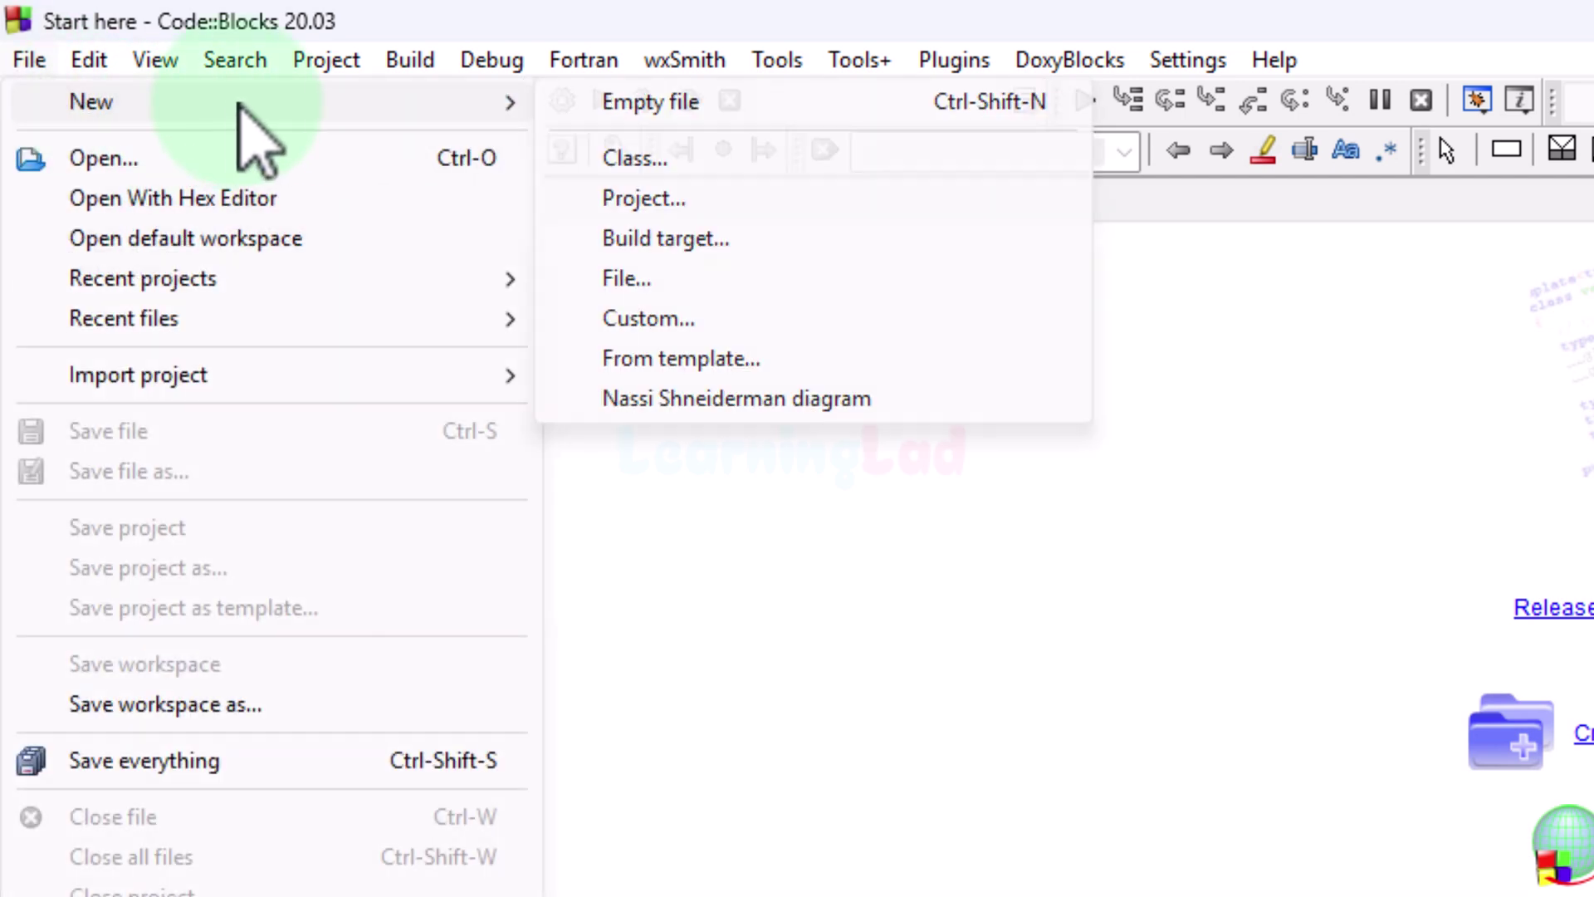
left_click(782, 201)
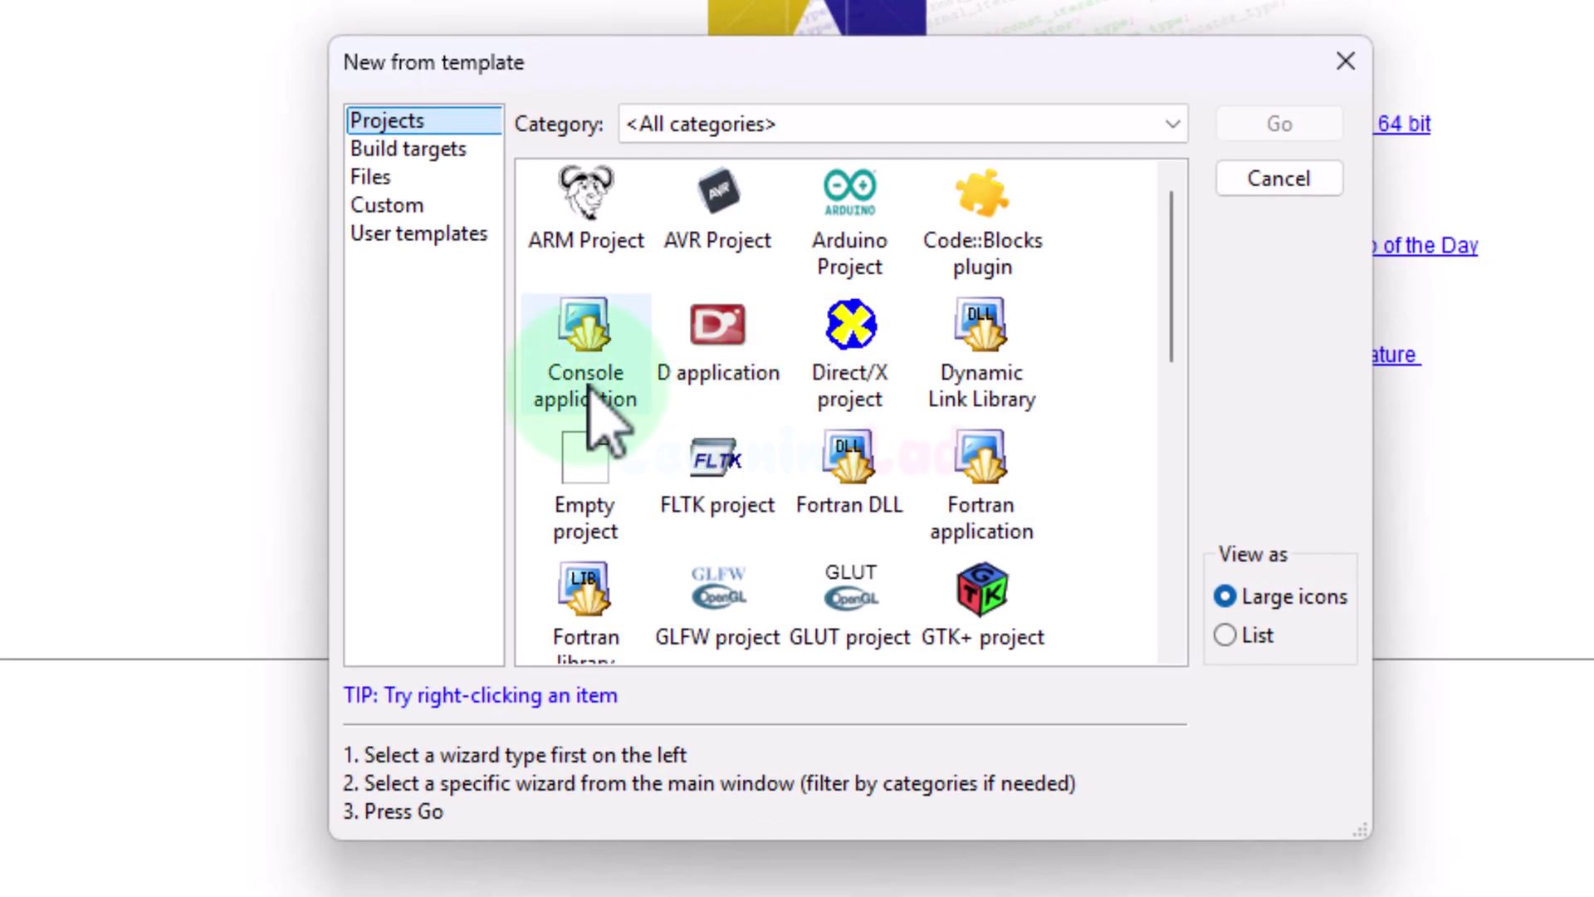
left_click(592, 390)
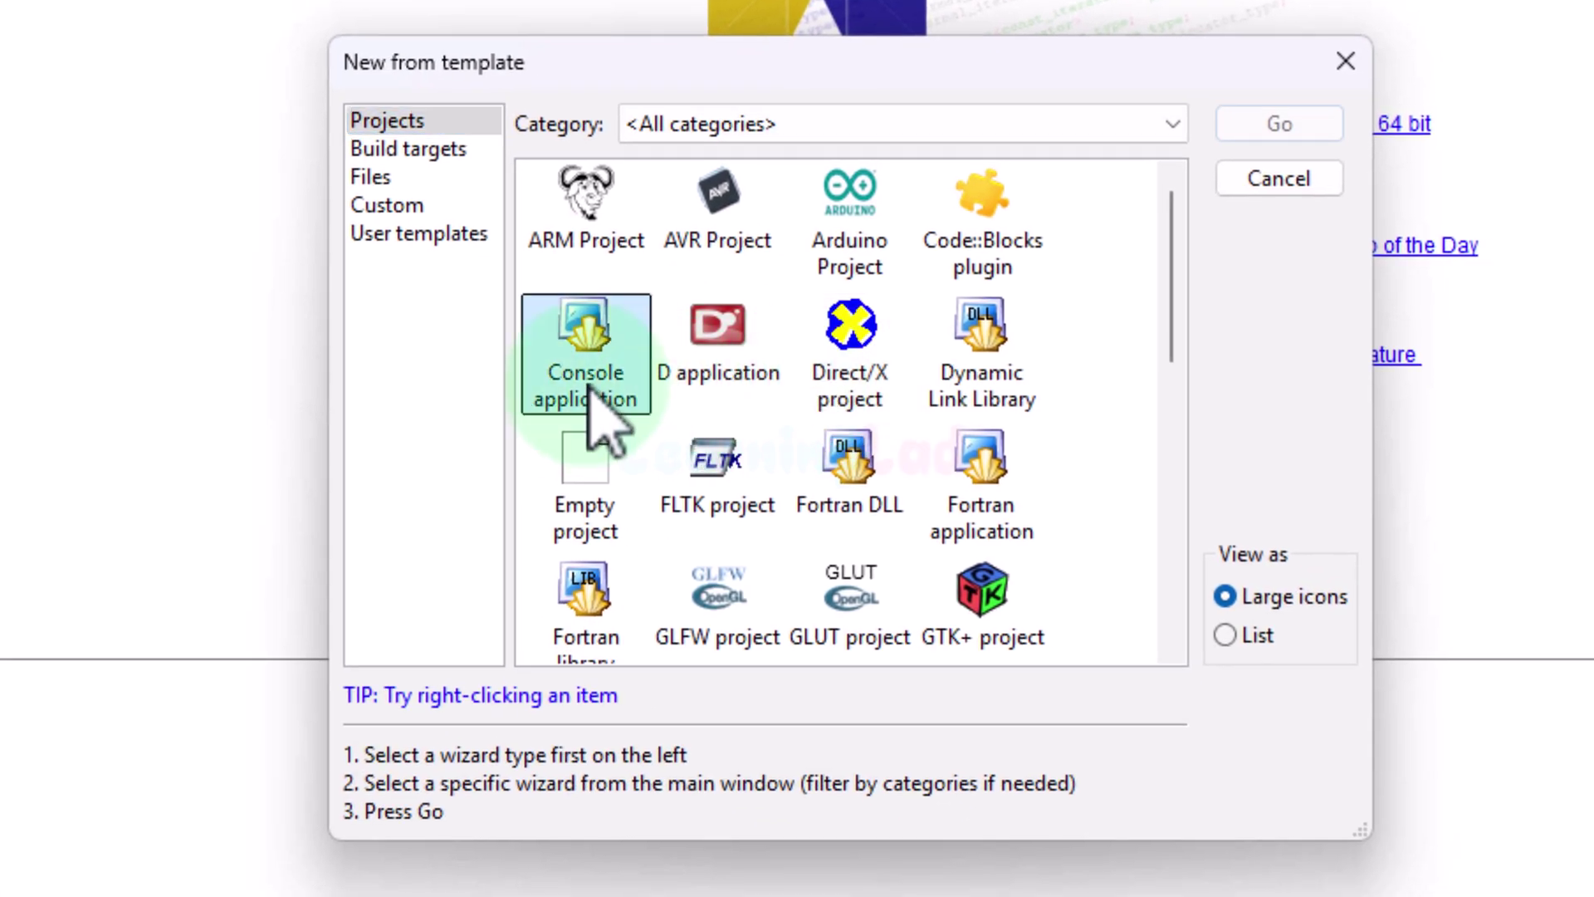
left_click(1306, 124)
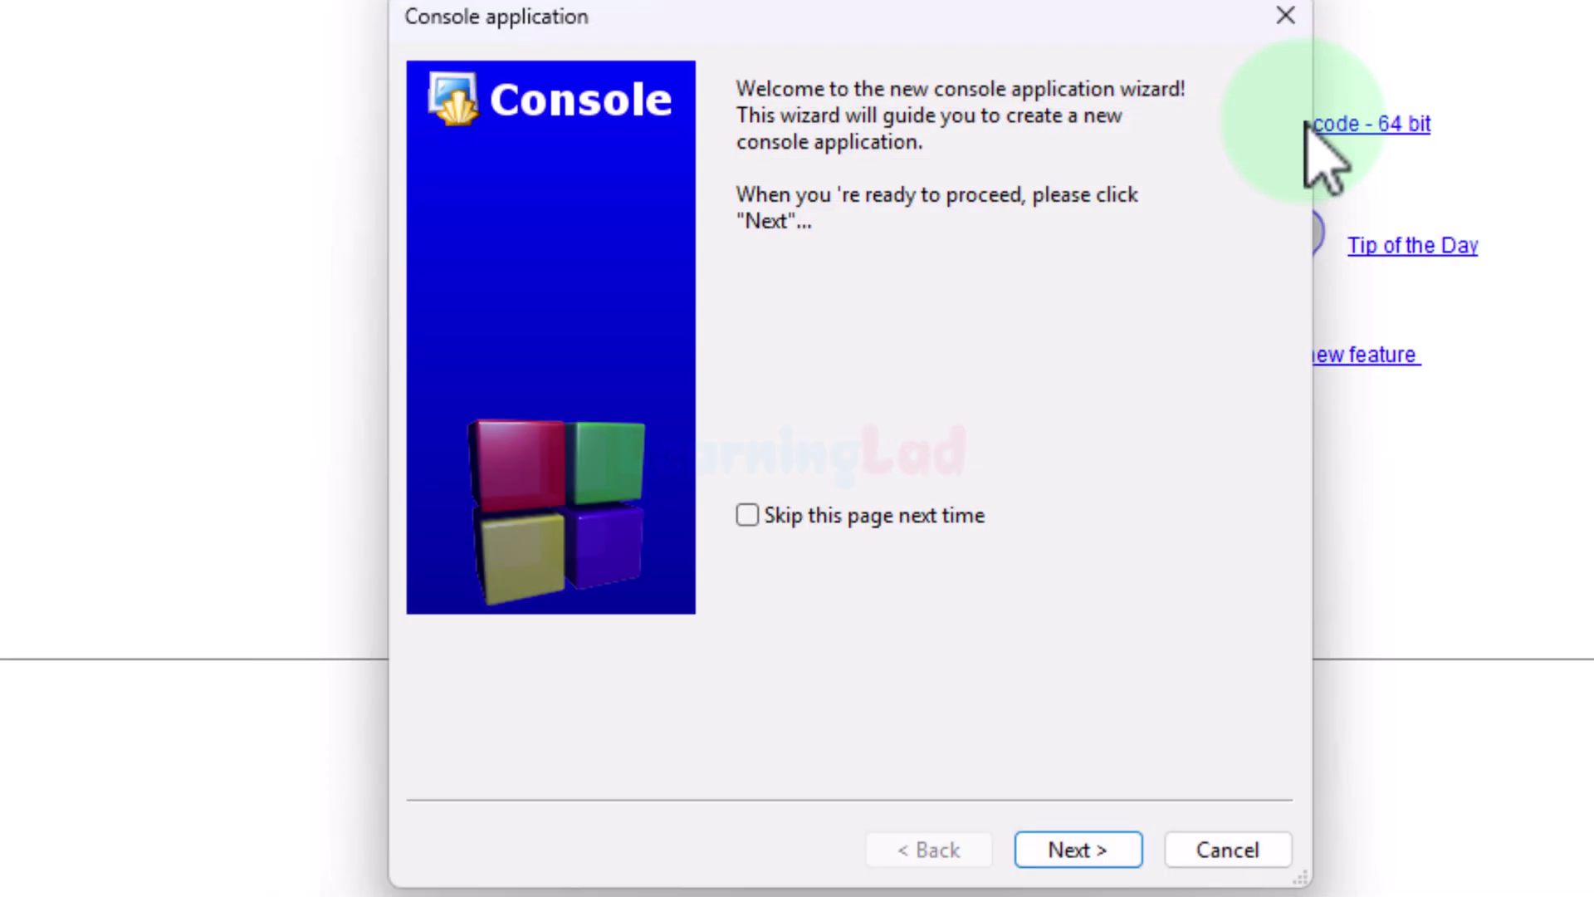
- Choose C++ as the project language in the Console application wizard
left_click(1077, 850)
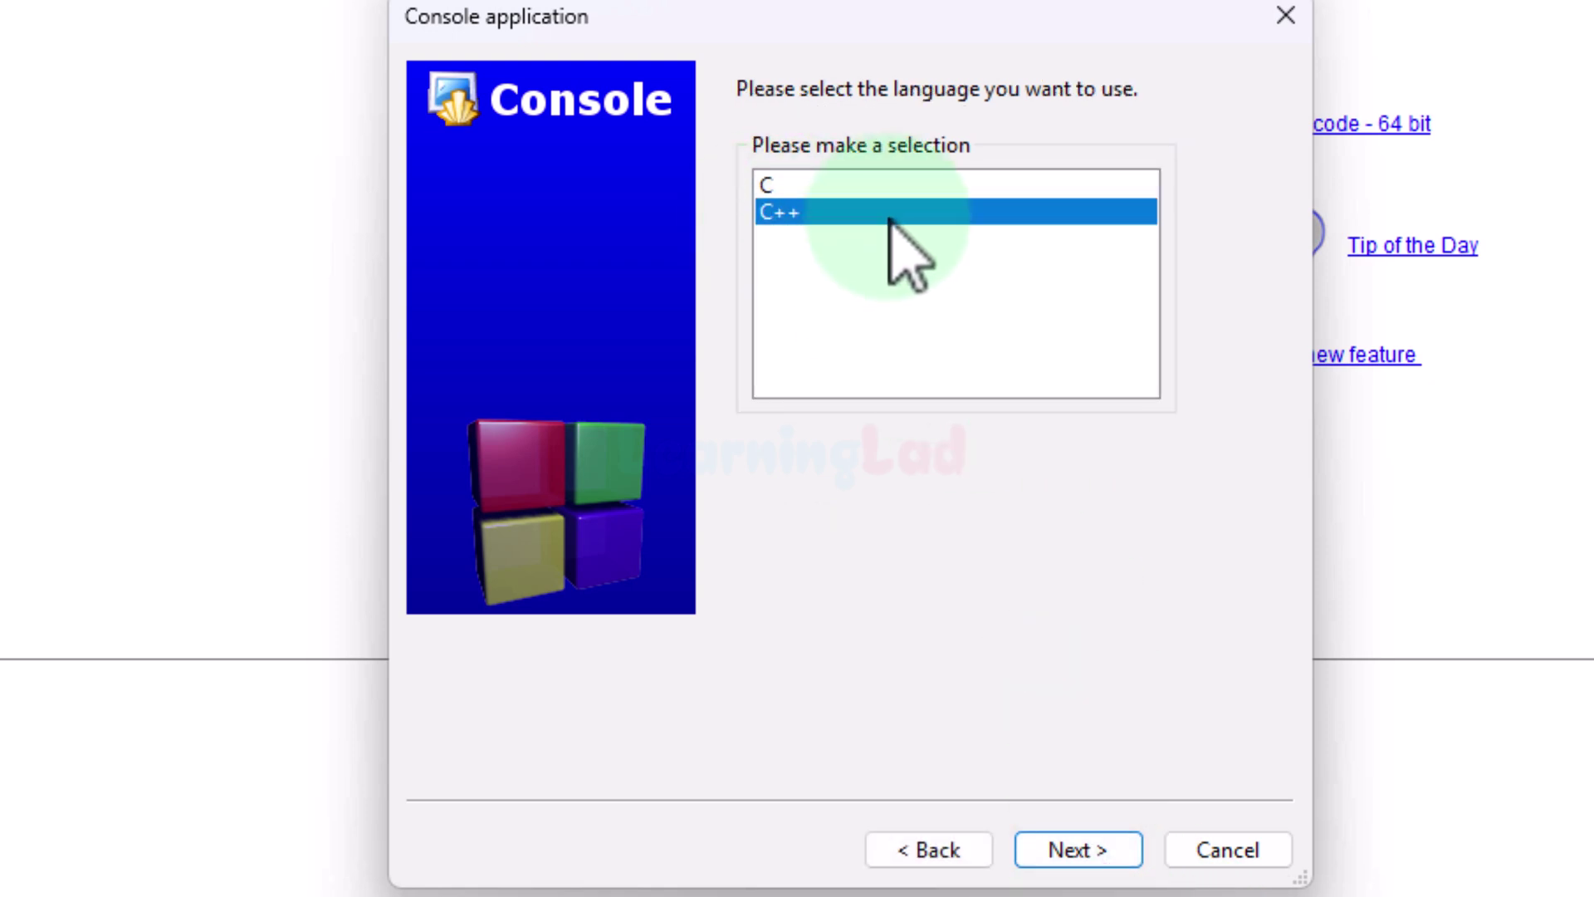
left_click(1090, 860)
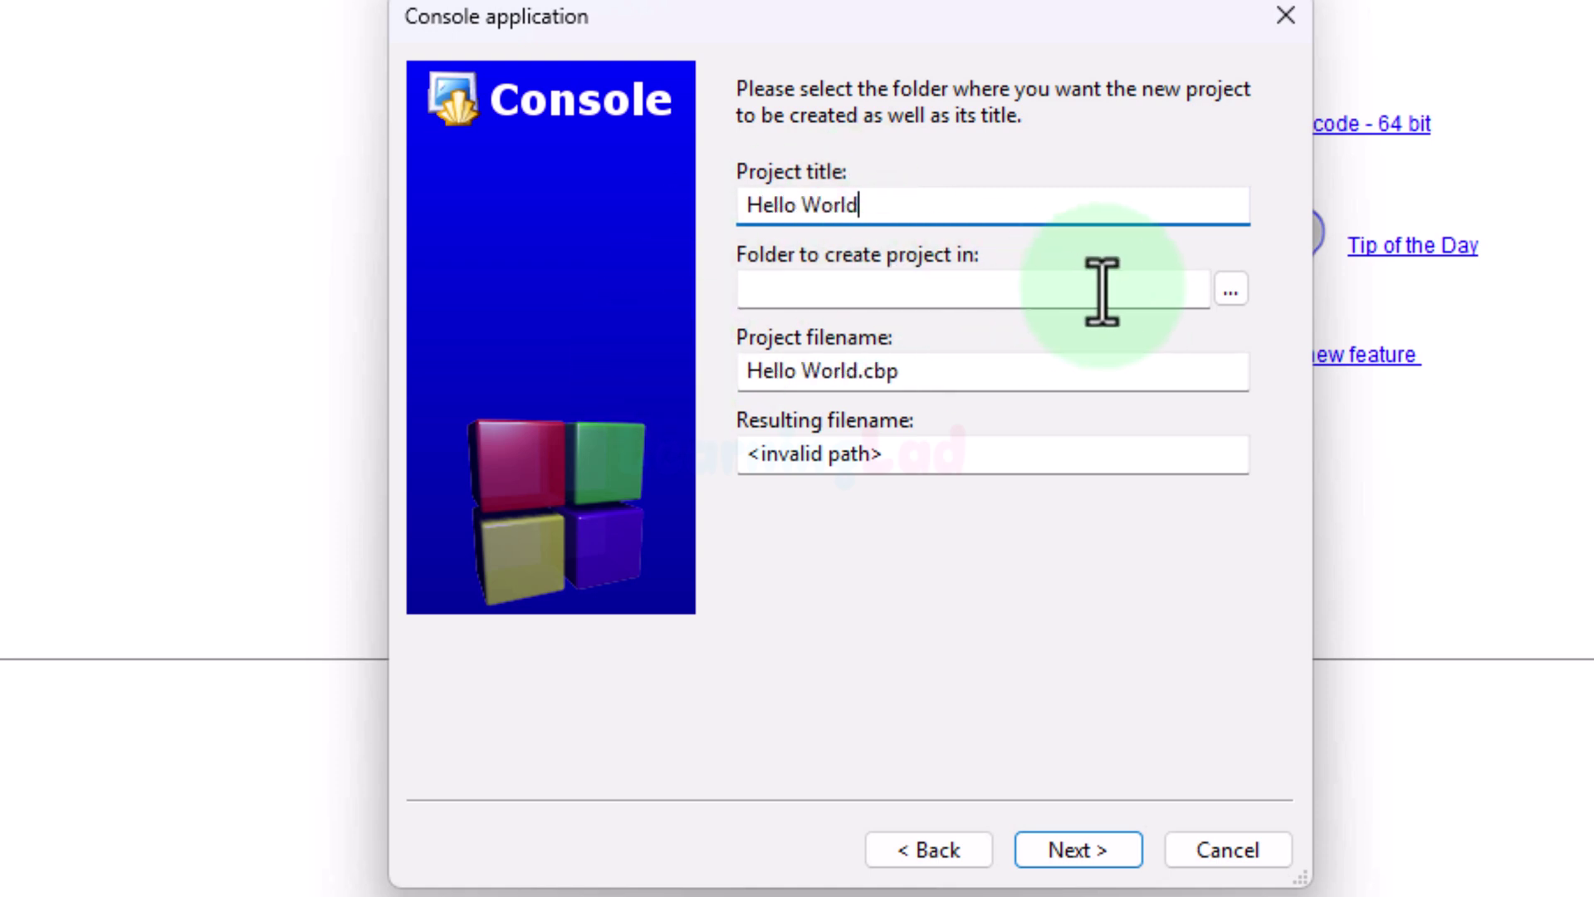
left_click(1230, 290)
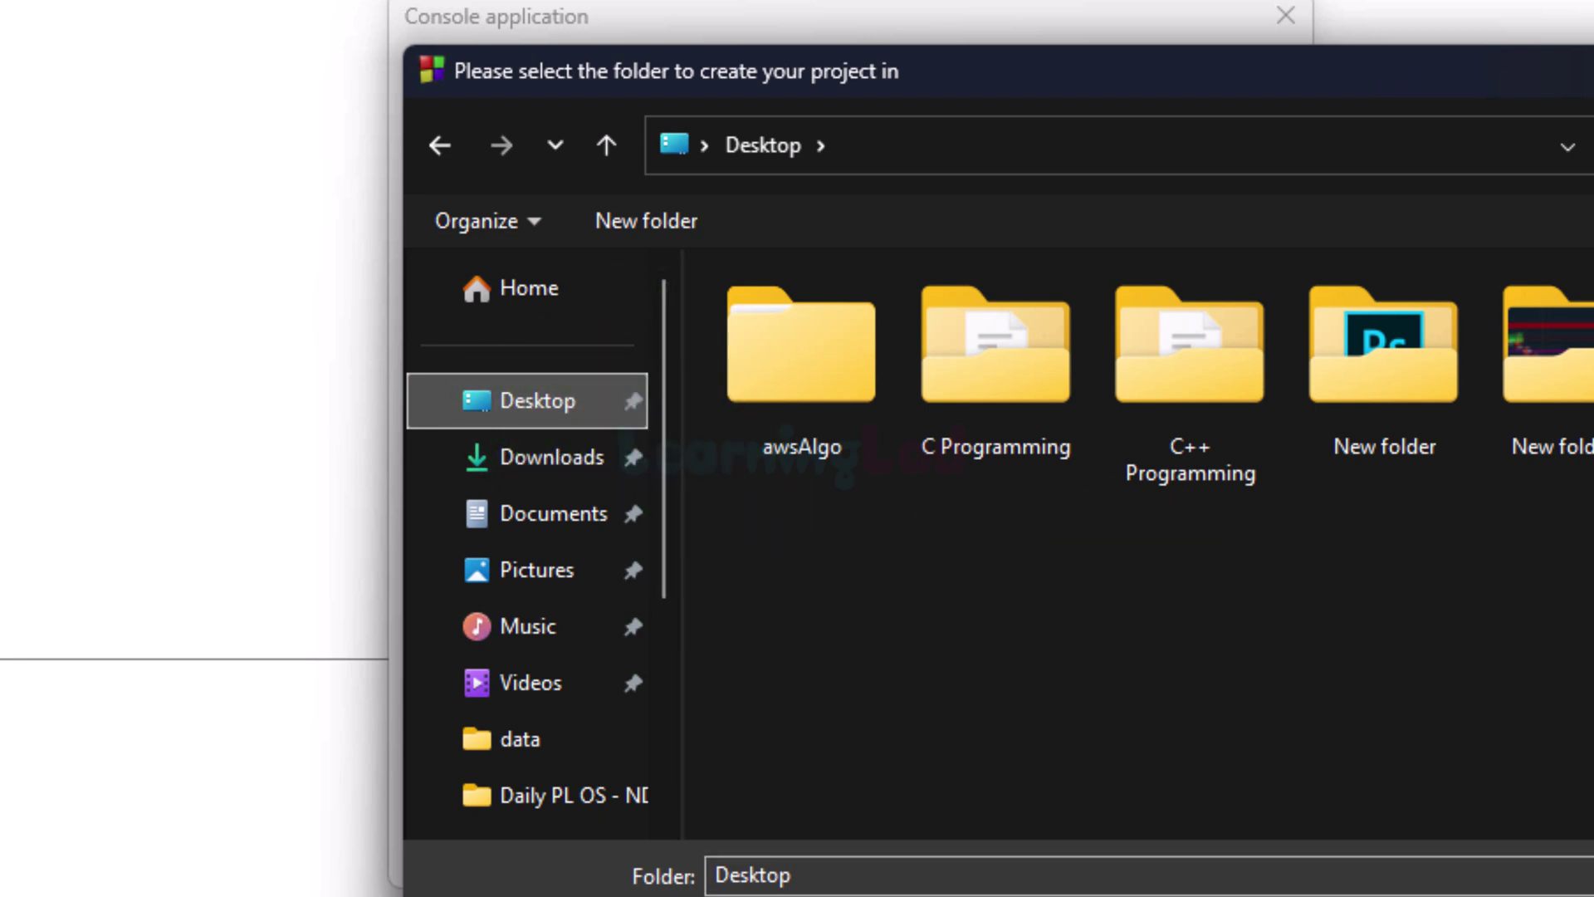
- Create a Desktop folder named 'codeblocks projects' and select it as the project location
right_click(1466, 675)
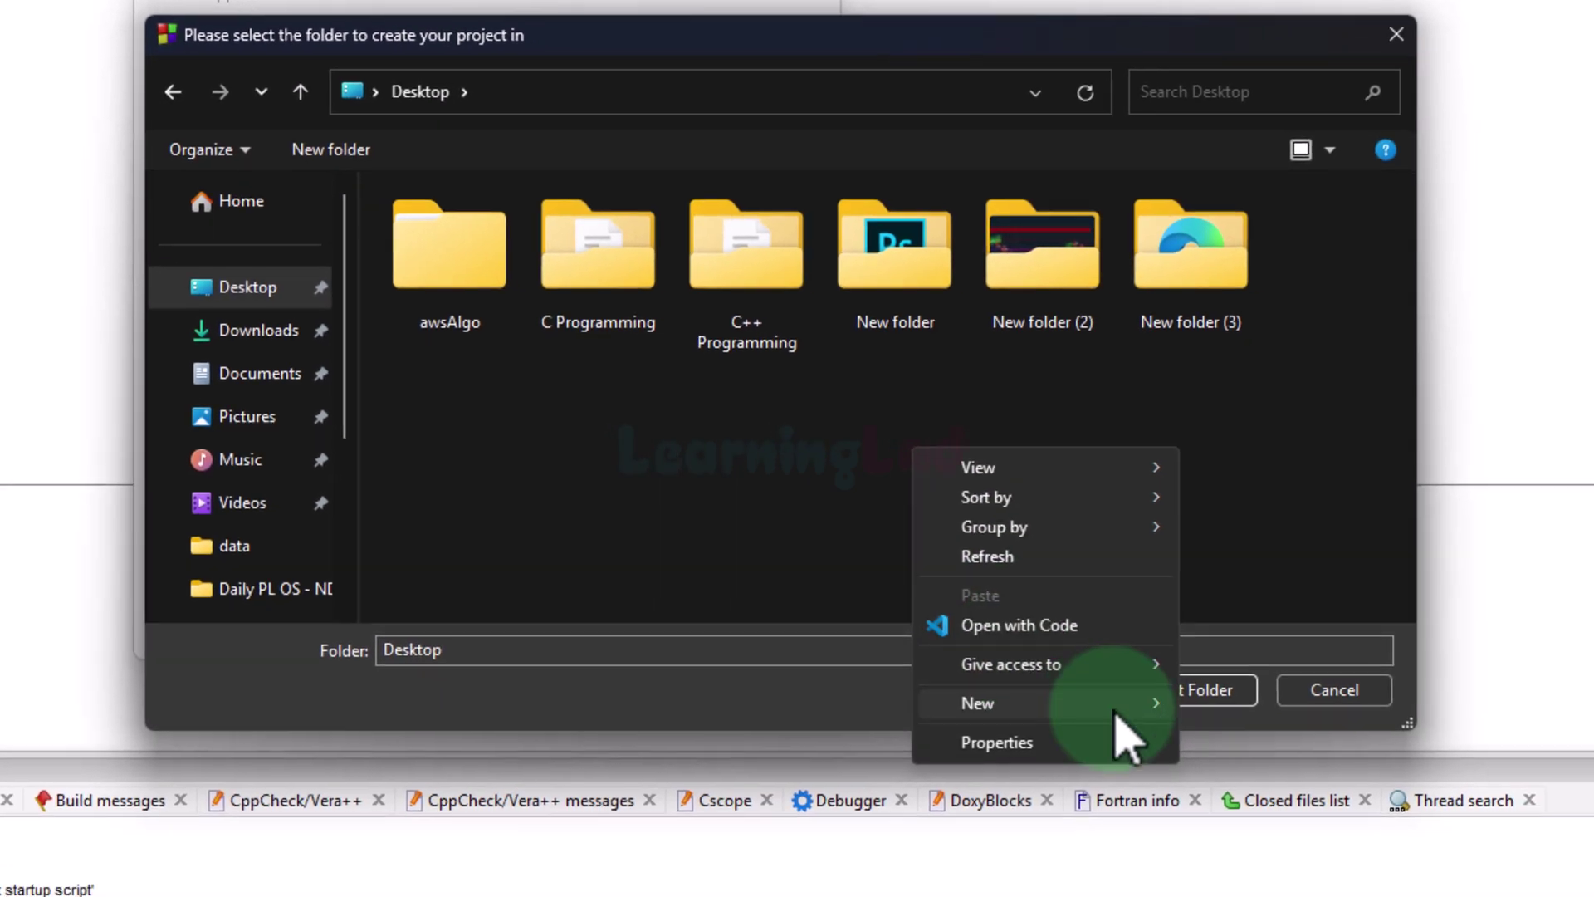
mouse_move(1115, 705)
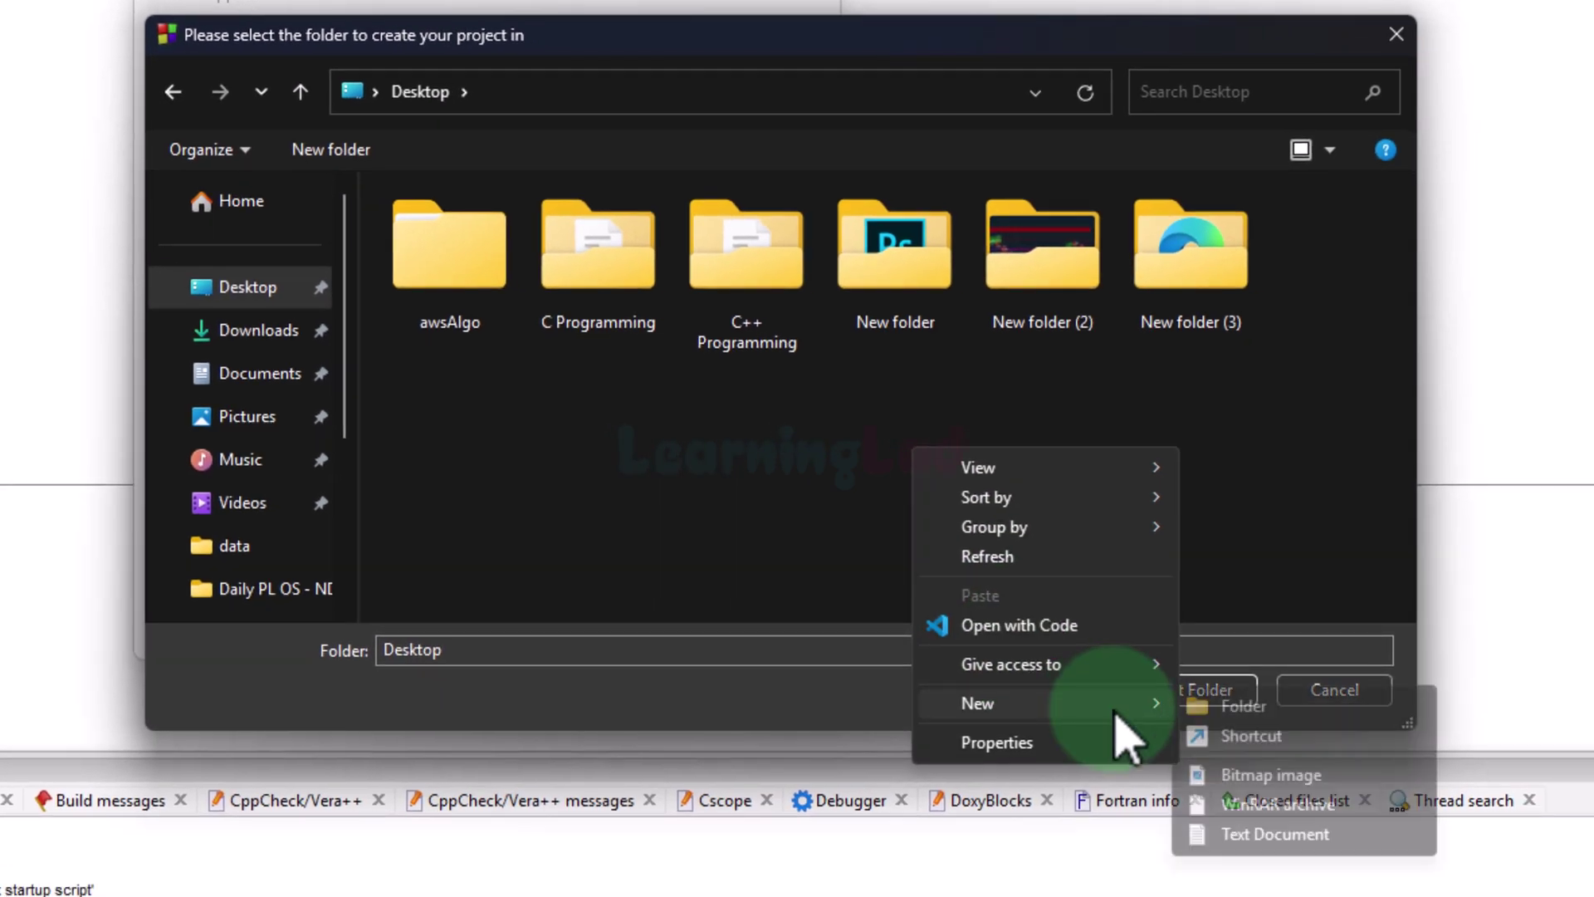
left_click(1246, 707)
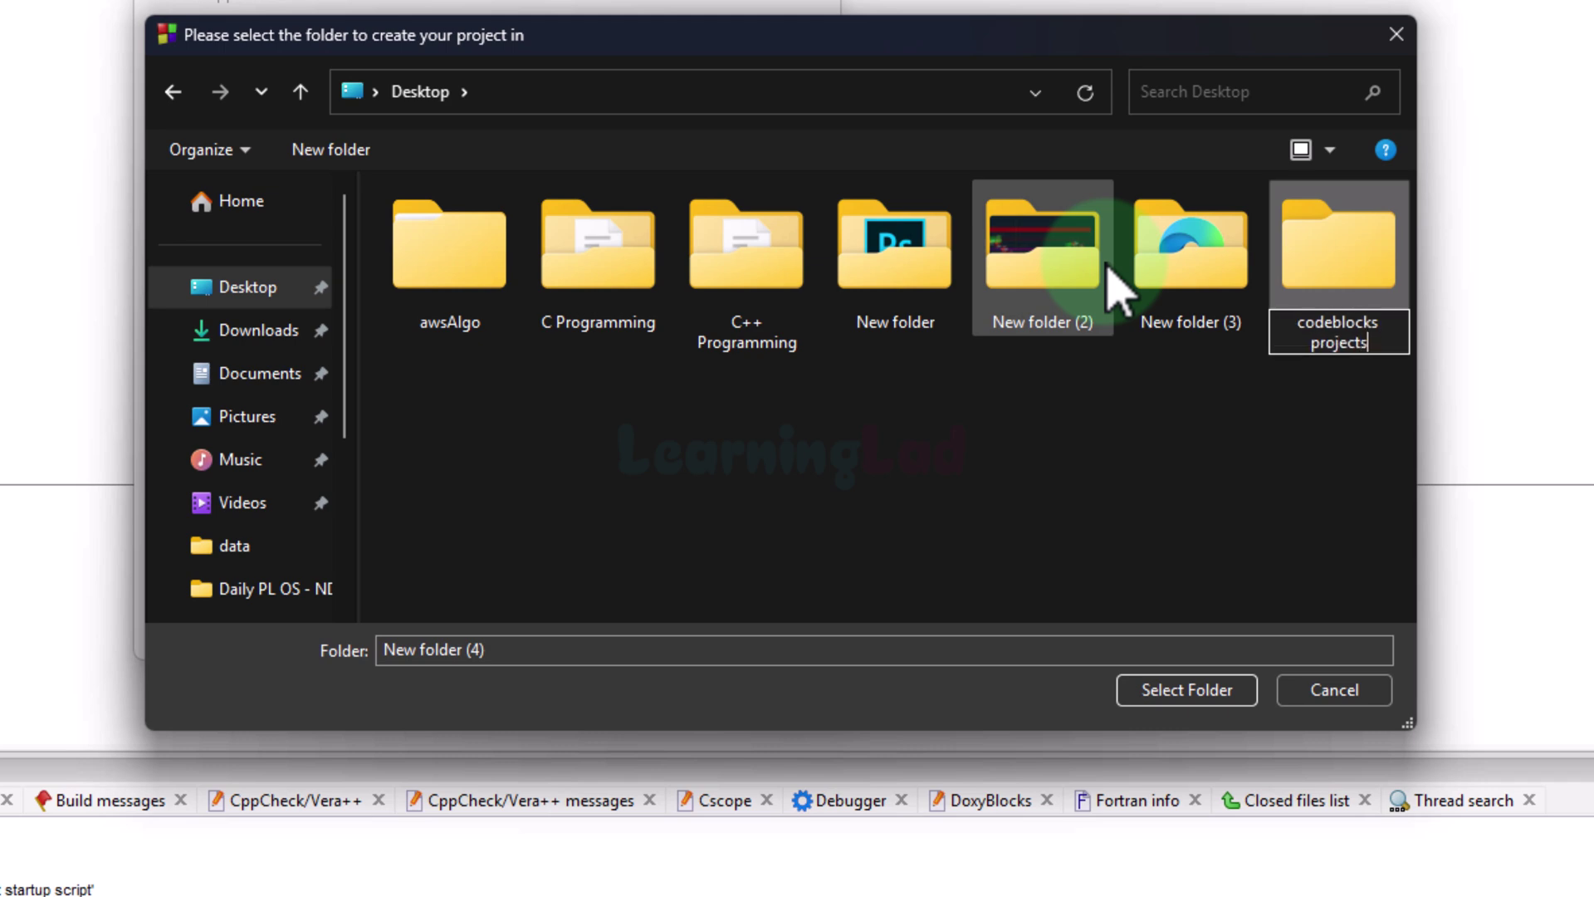
left_click(1334, 332)
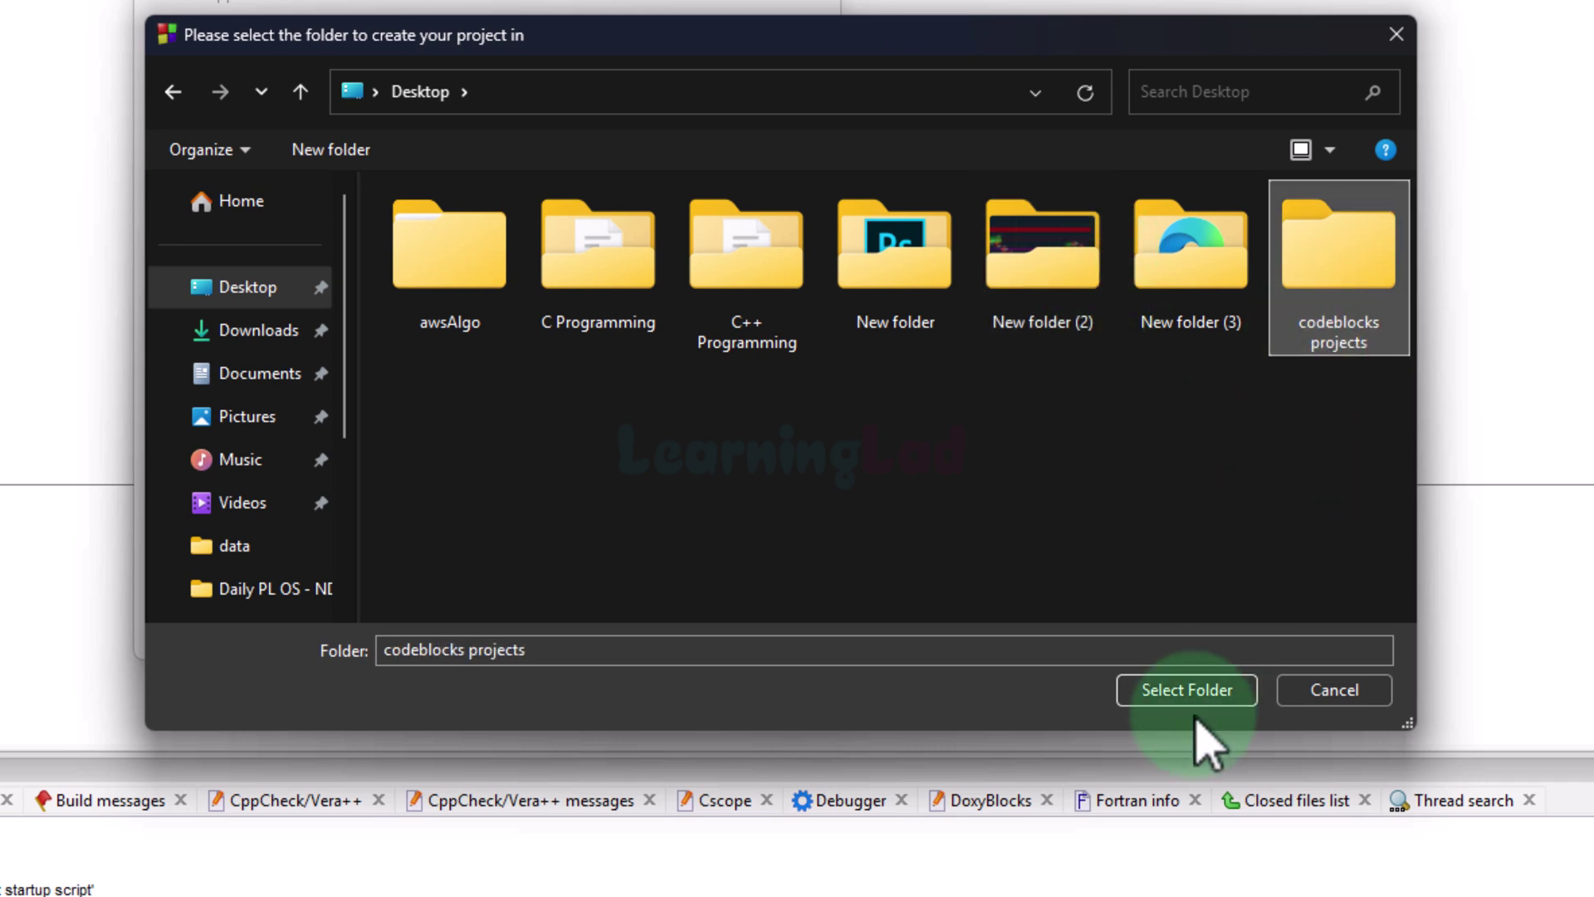
left_click(1187, 693)
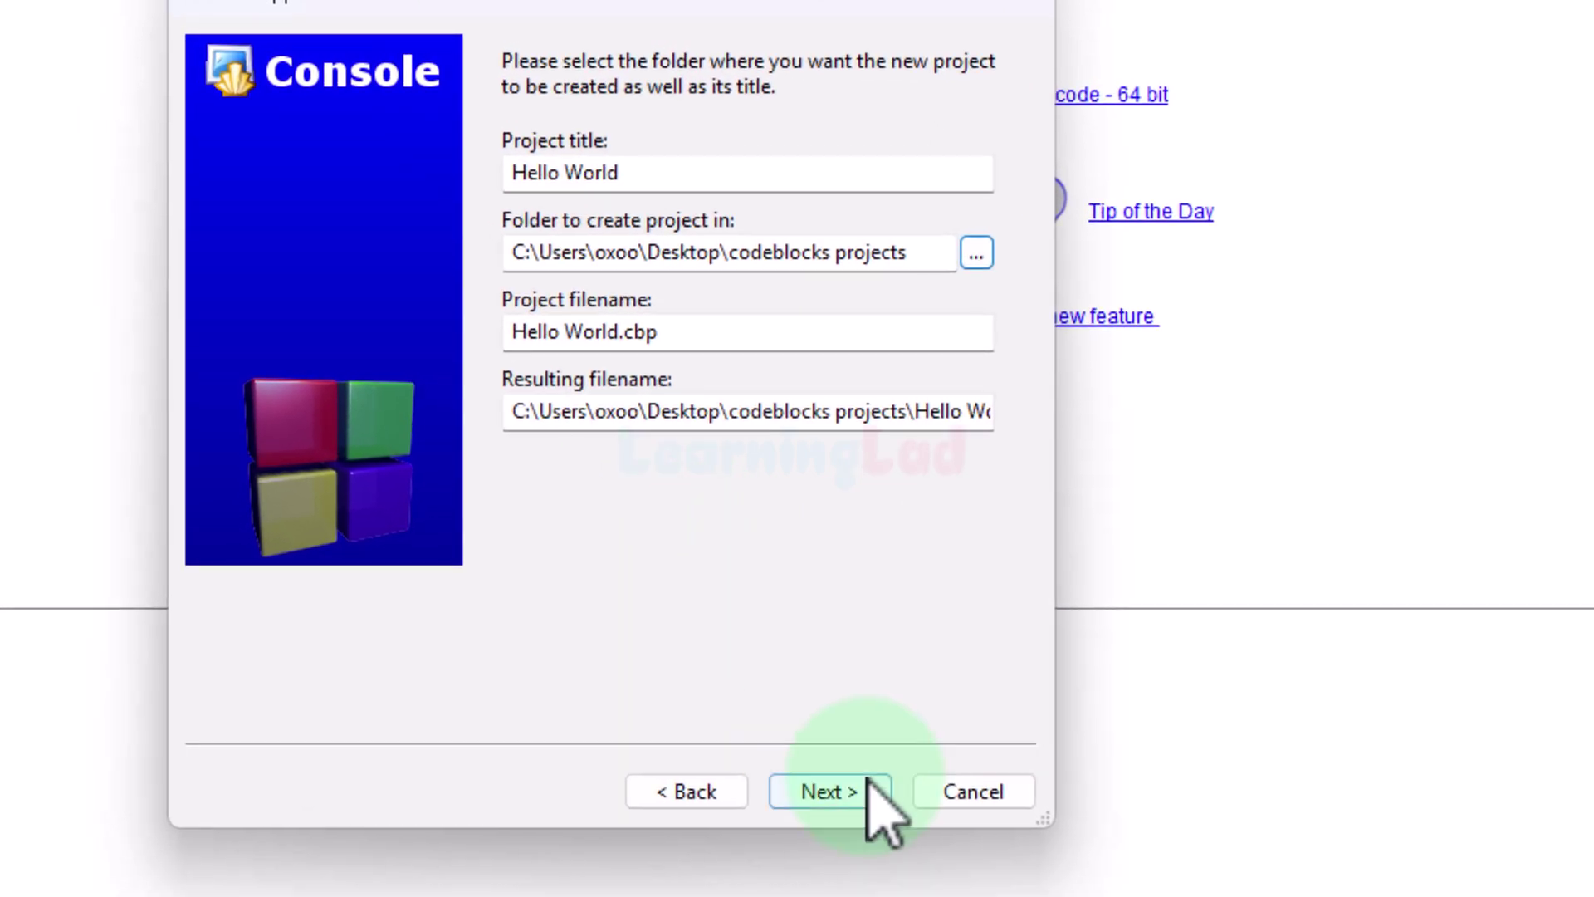
- Keep GNU GCC Compiler with Debug and Release configurations and finish the wizard
left_click(851, 791)
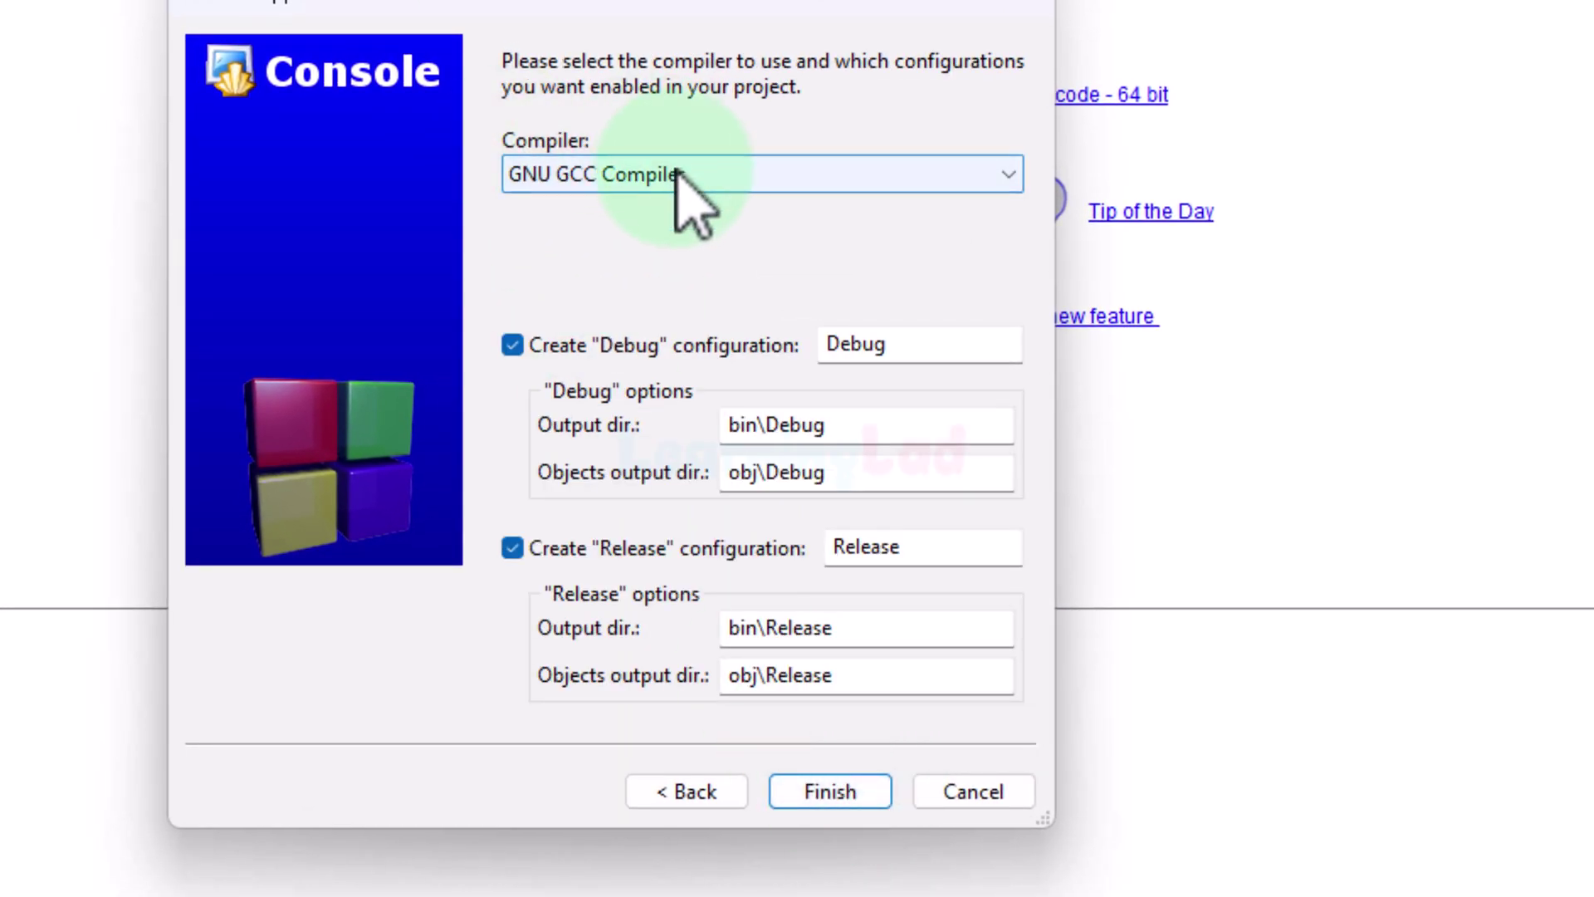
left_click(739, 174)
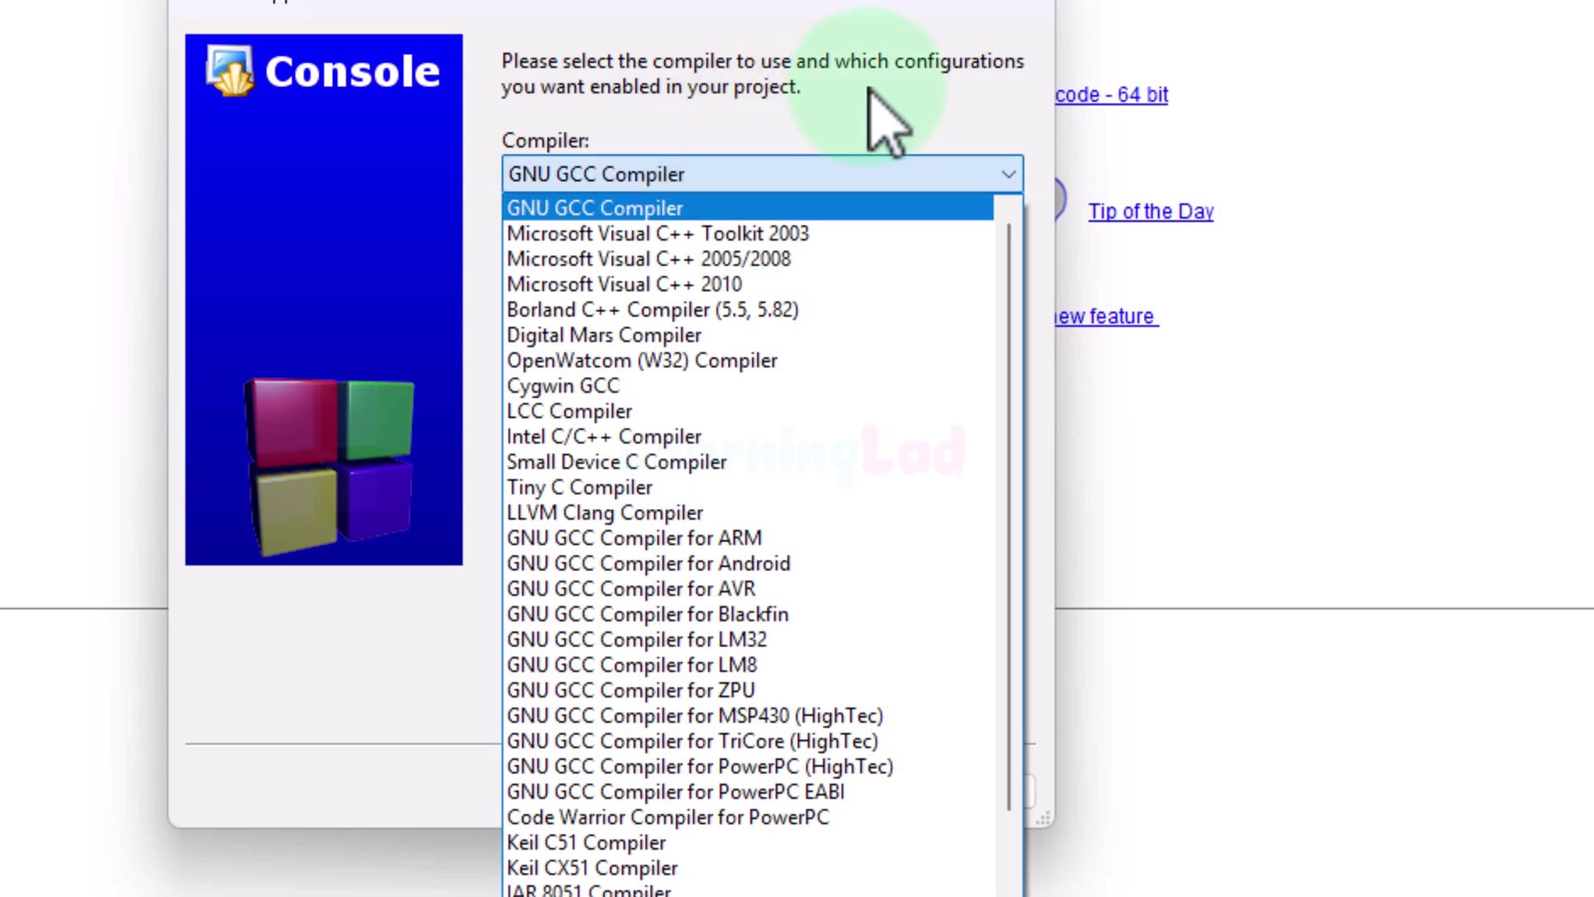
left_click(870, 91)
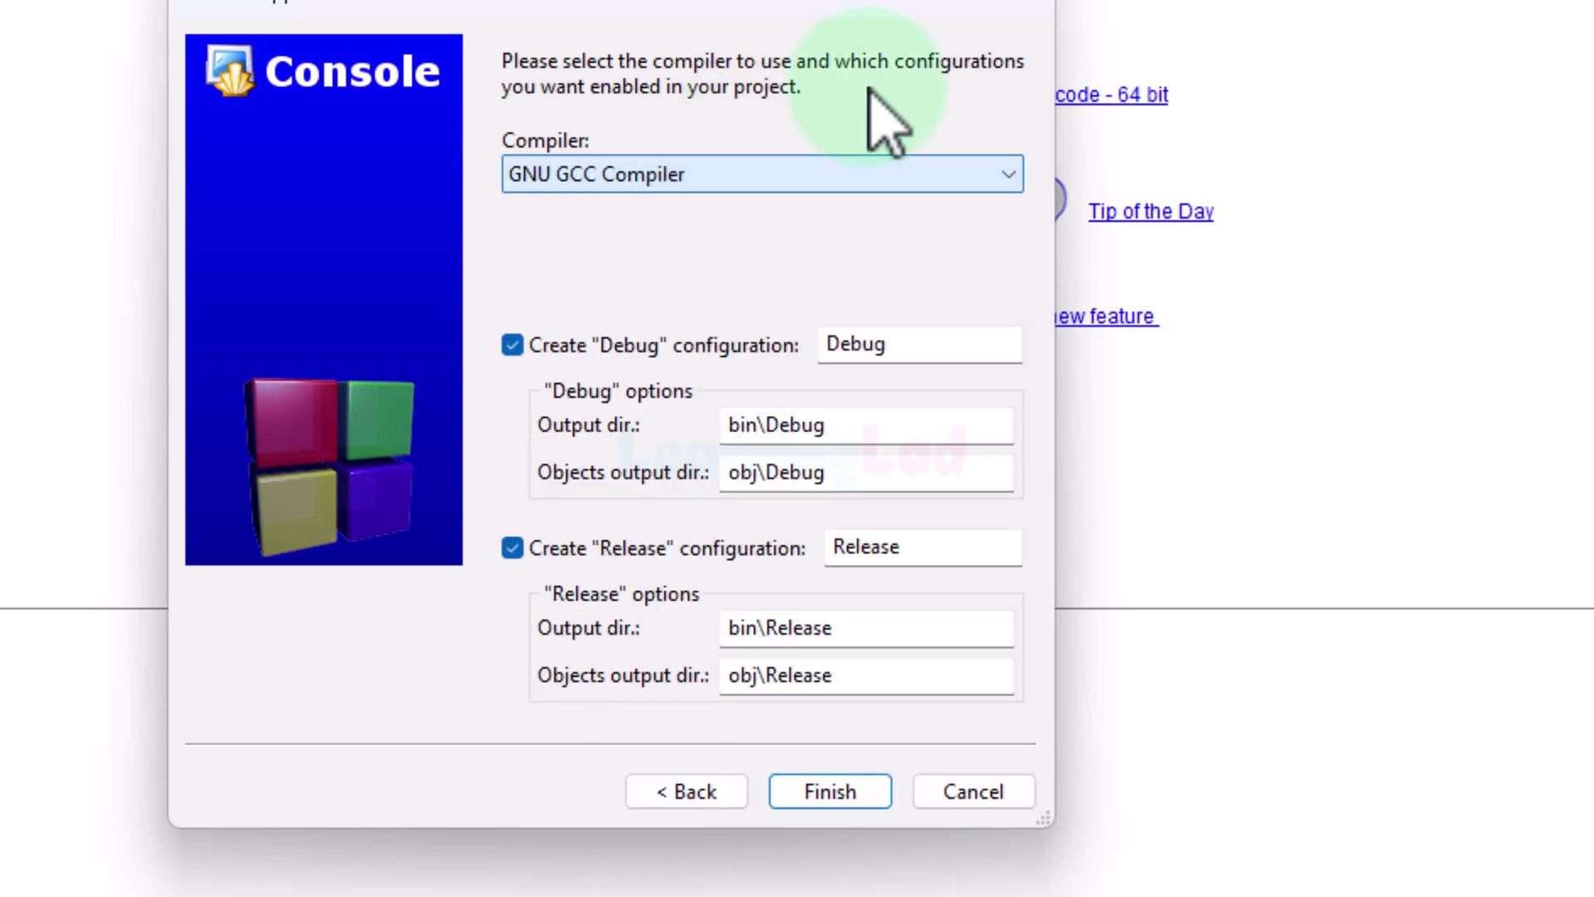
left_click(830, 791)
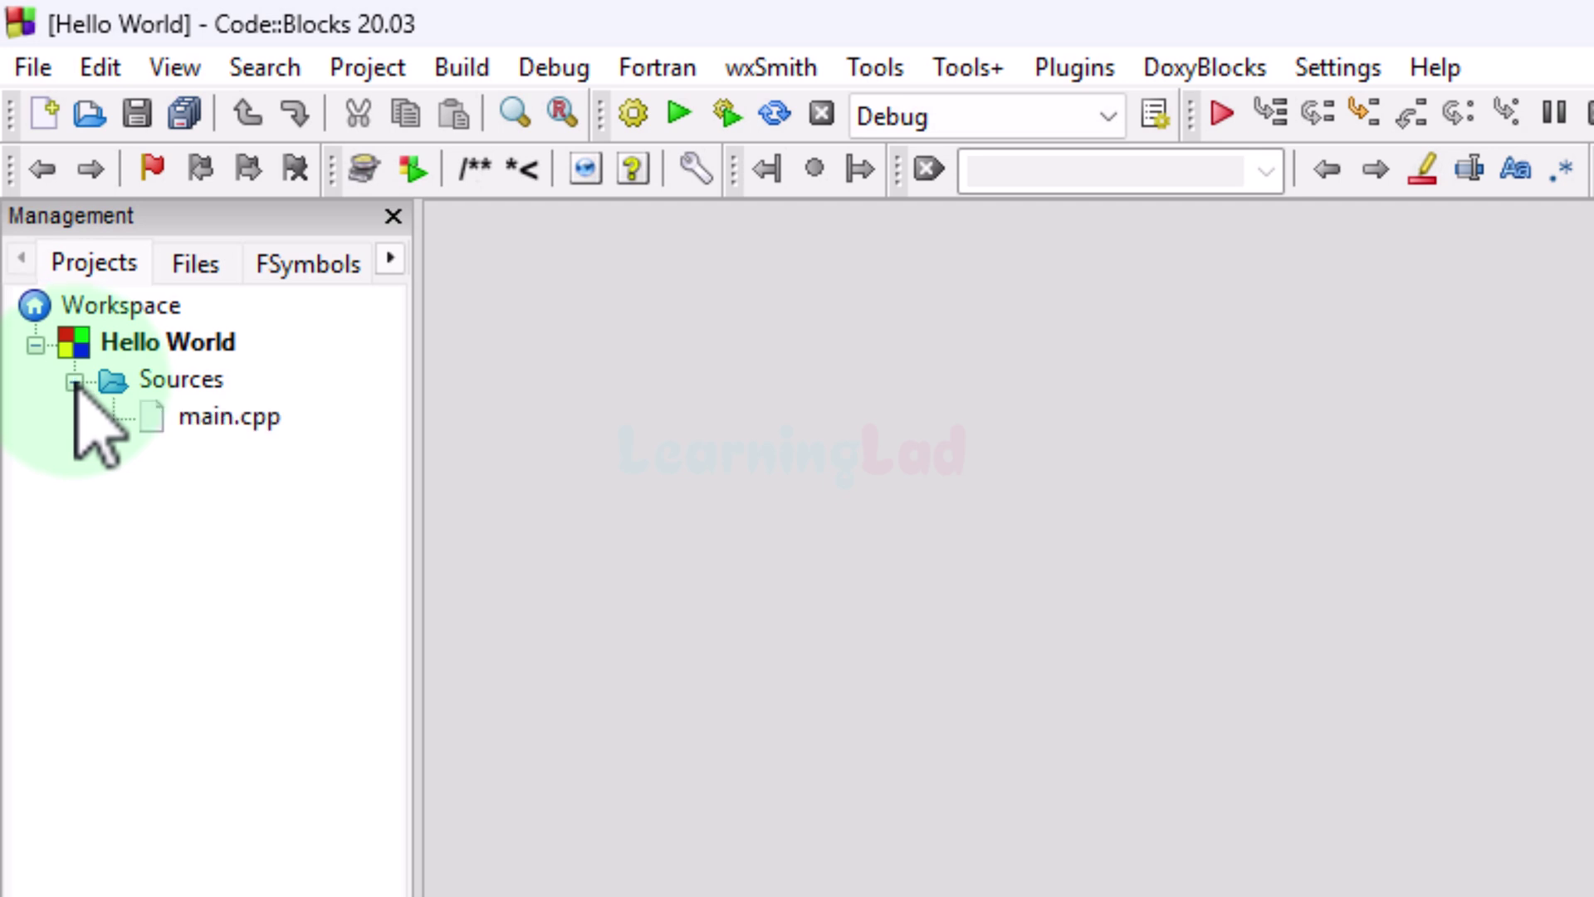
- Open main.cpp from the Sources folder and enlarge the editor text
double_click(256, 423)
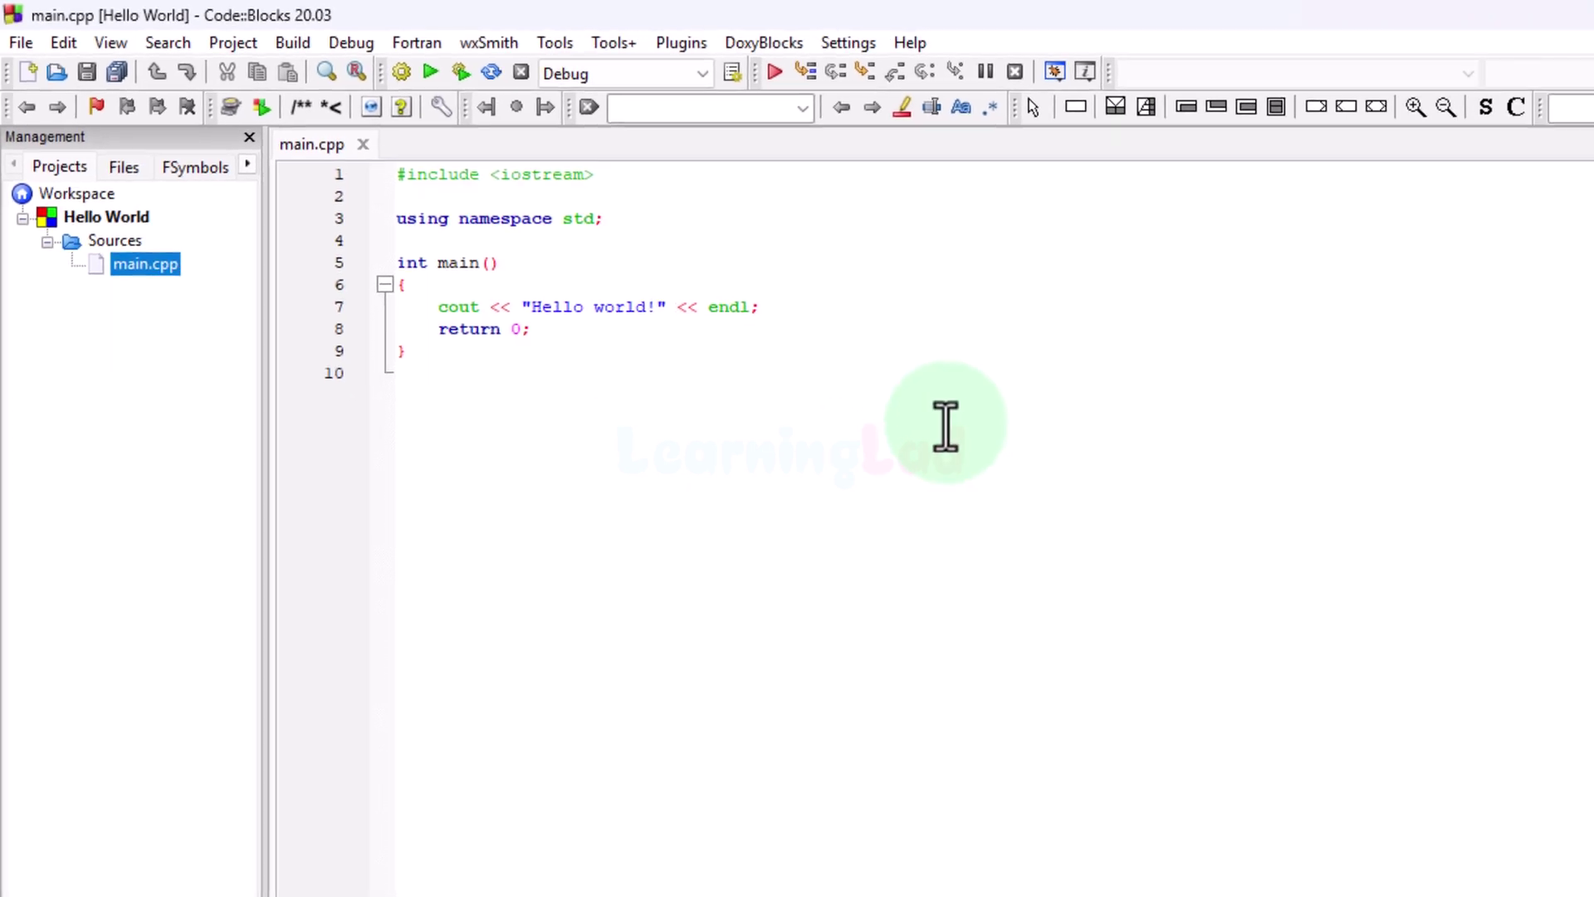
scroll(946, 426, "up", 6, "ctrl")
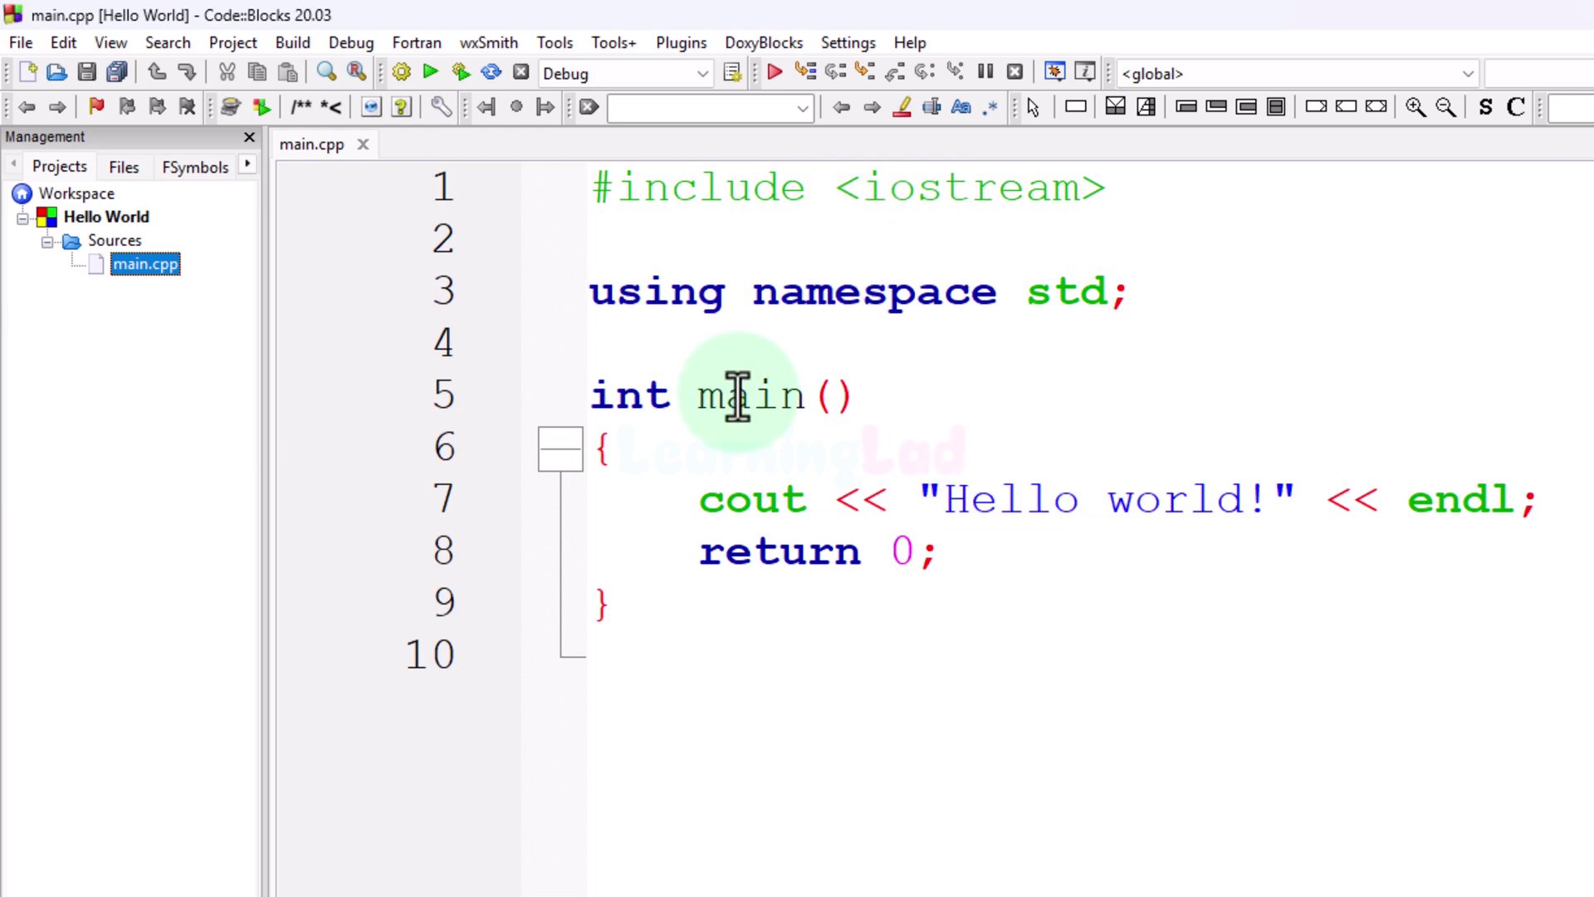
left_click(292, 42)
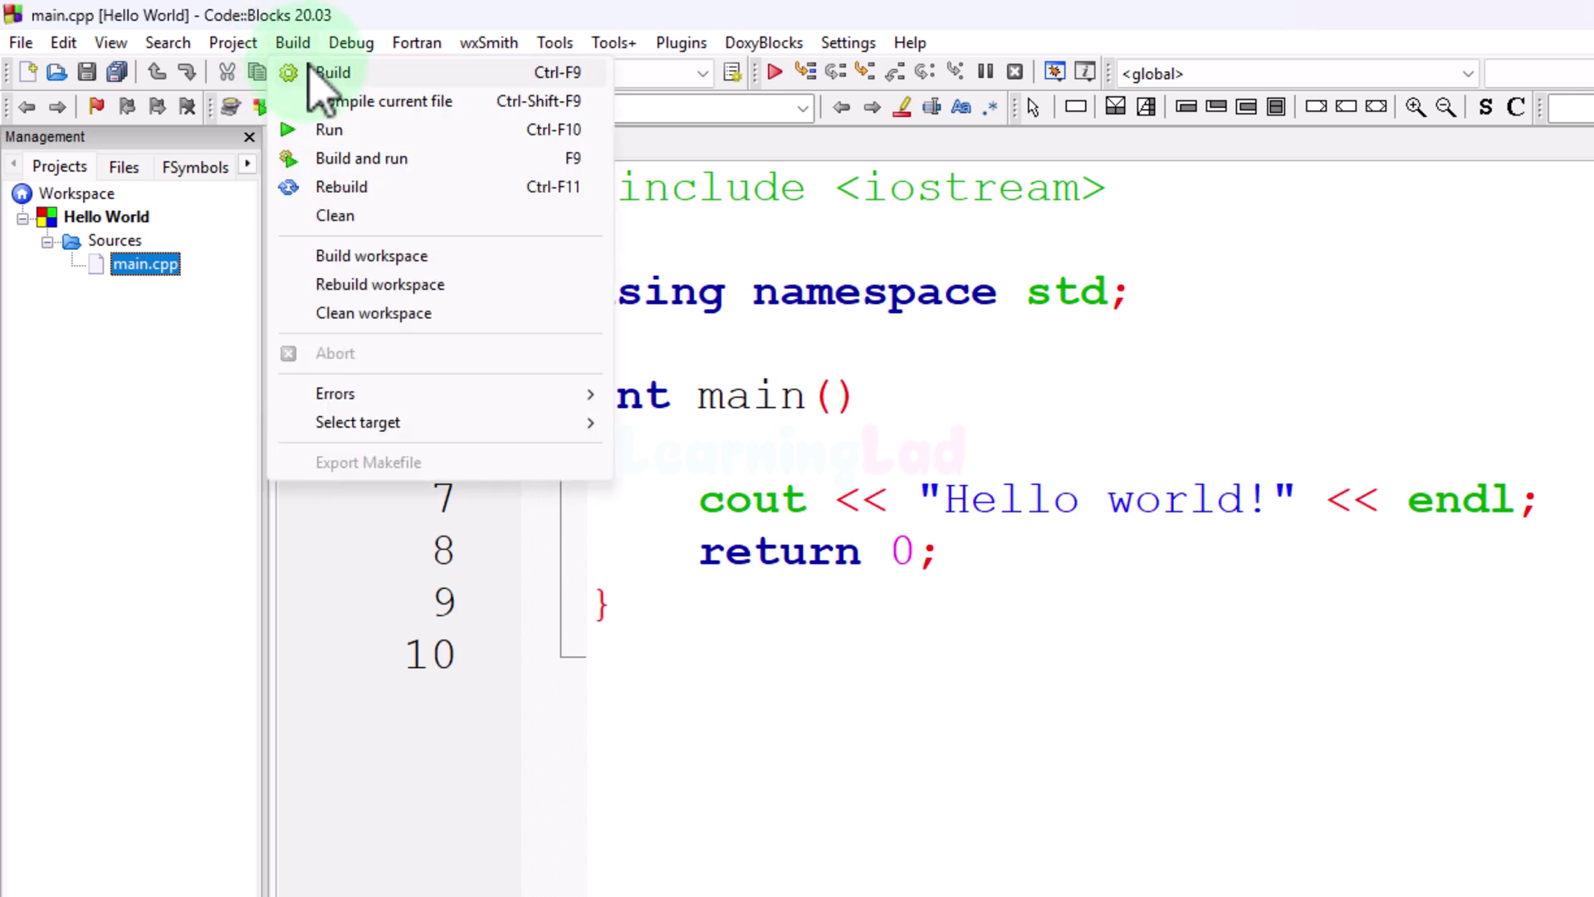
- Build and run the project, check the console shows 'Hello world!' and returns 0, then close it
left_click(416, 158)
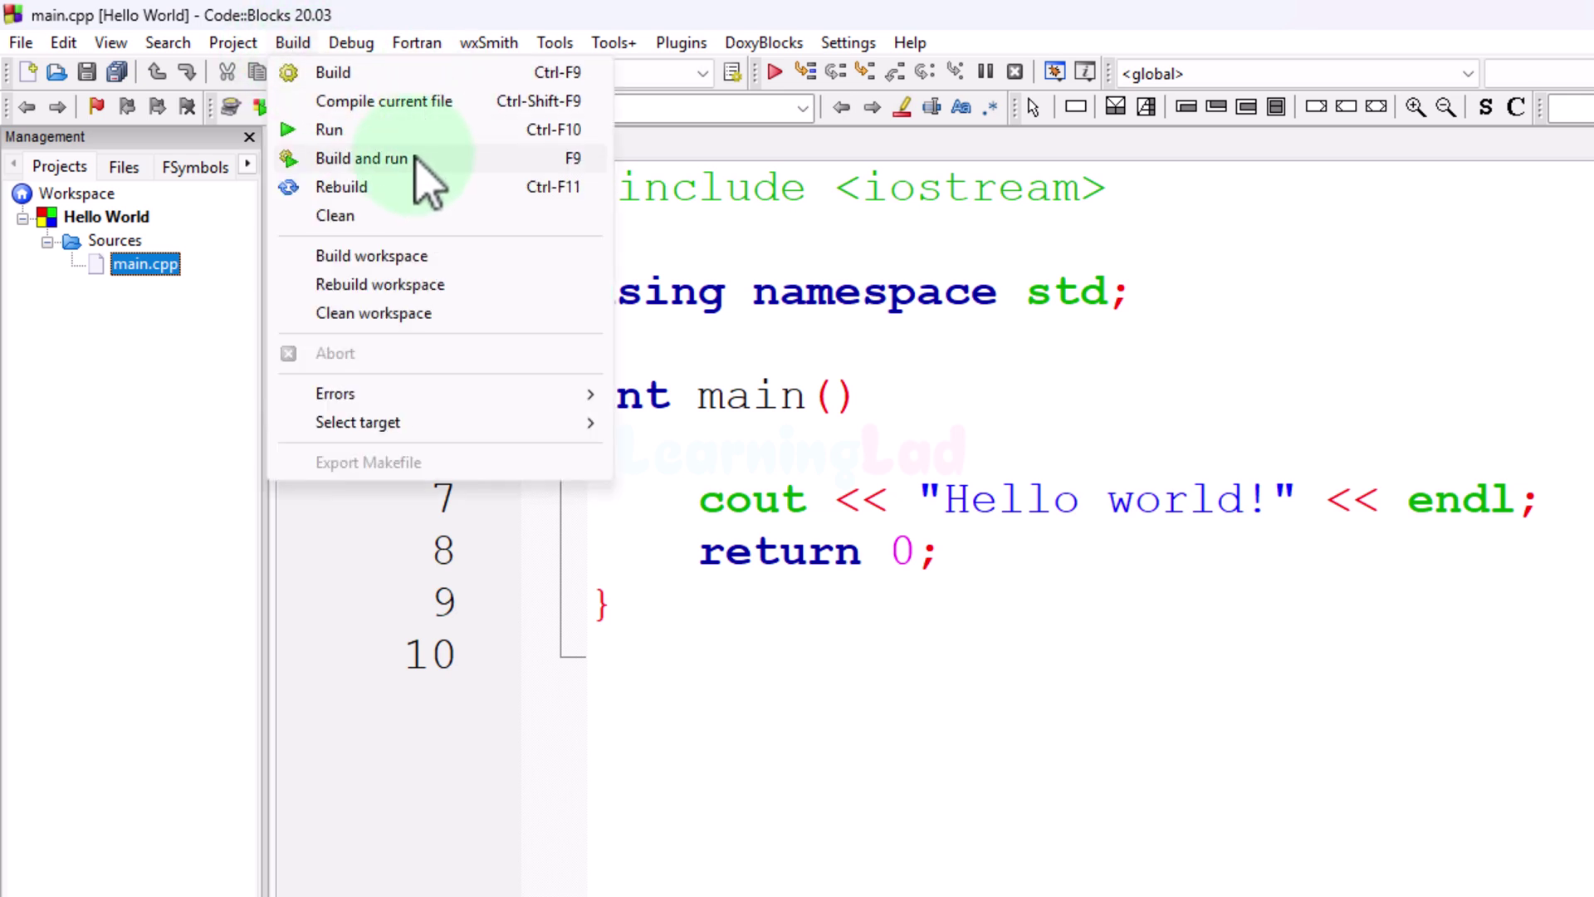
left_click(484, 160)
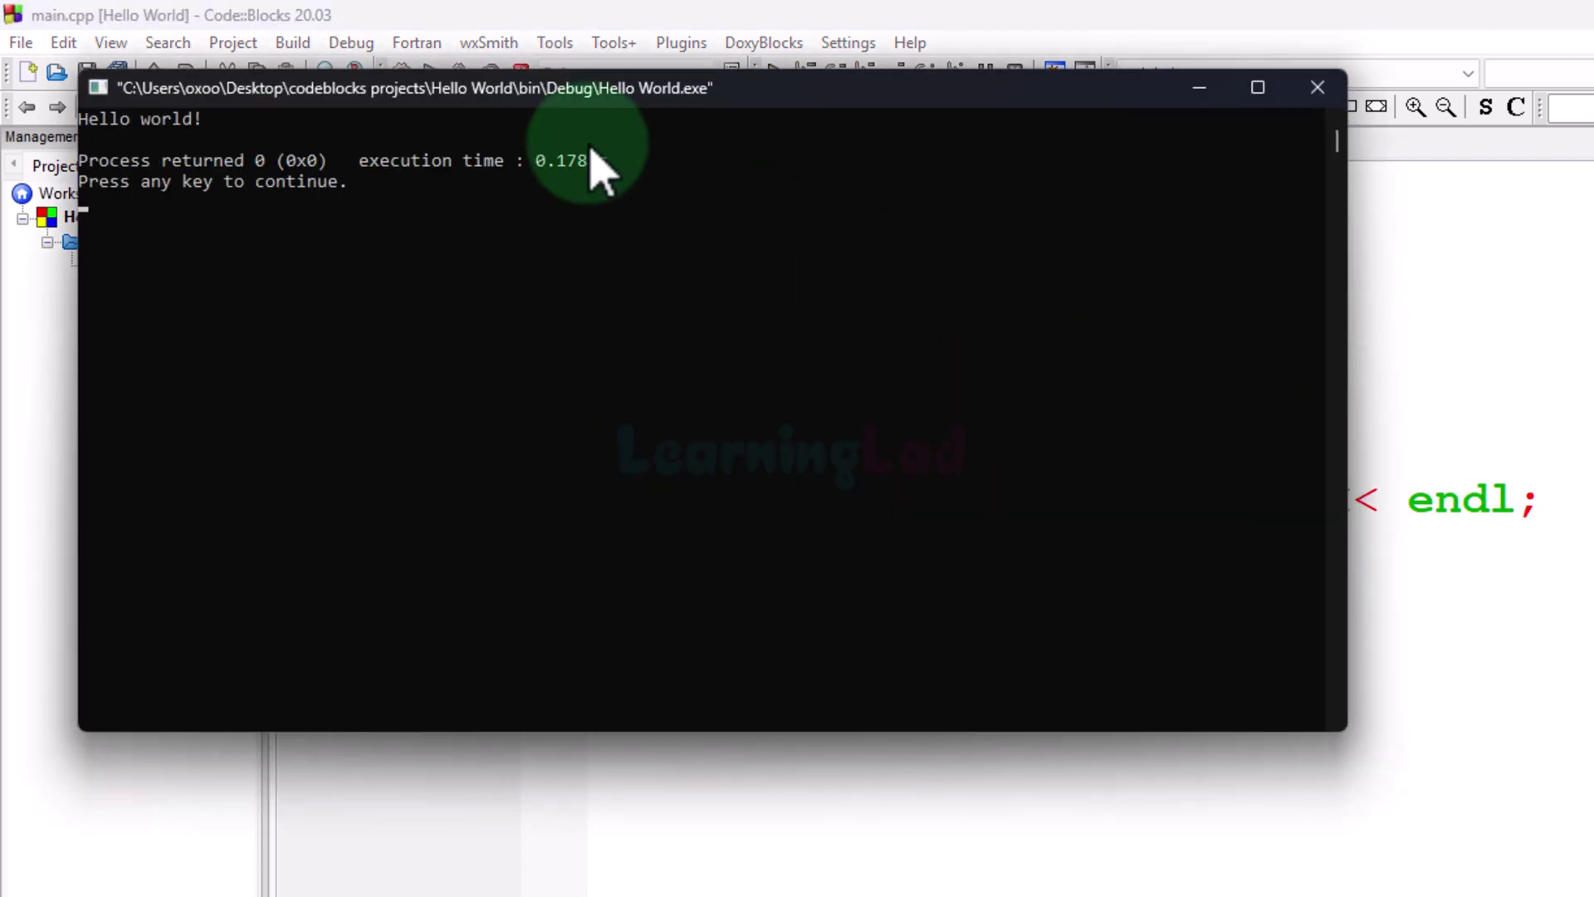
left_click_drag(535, 90, 706, 384)
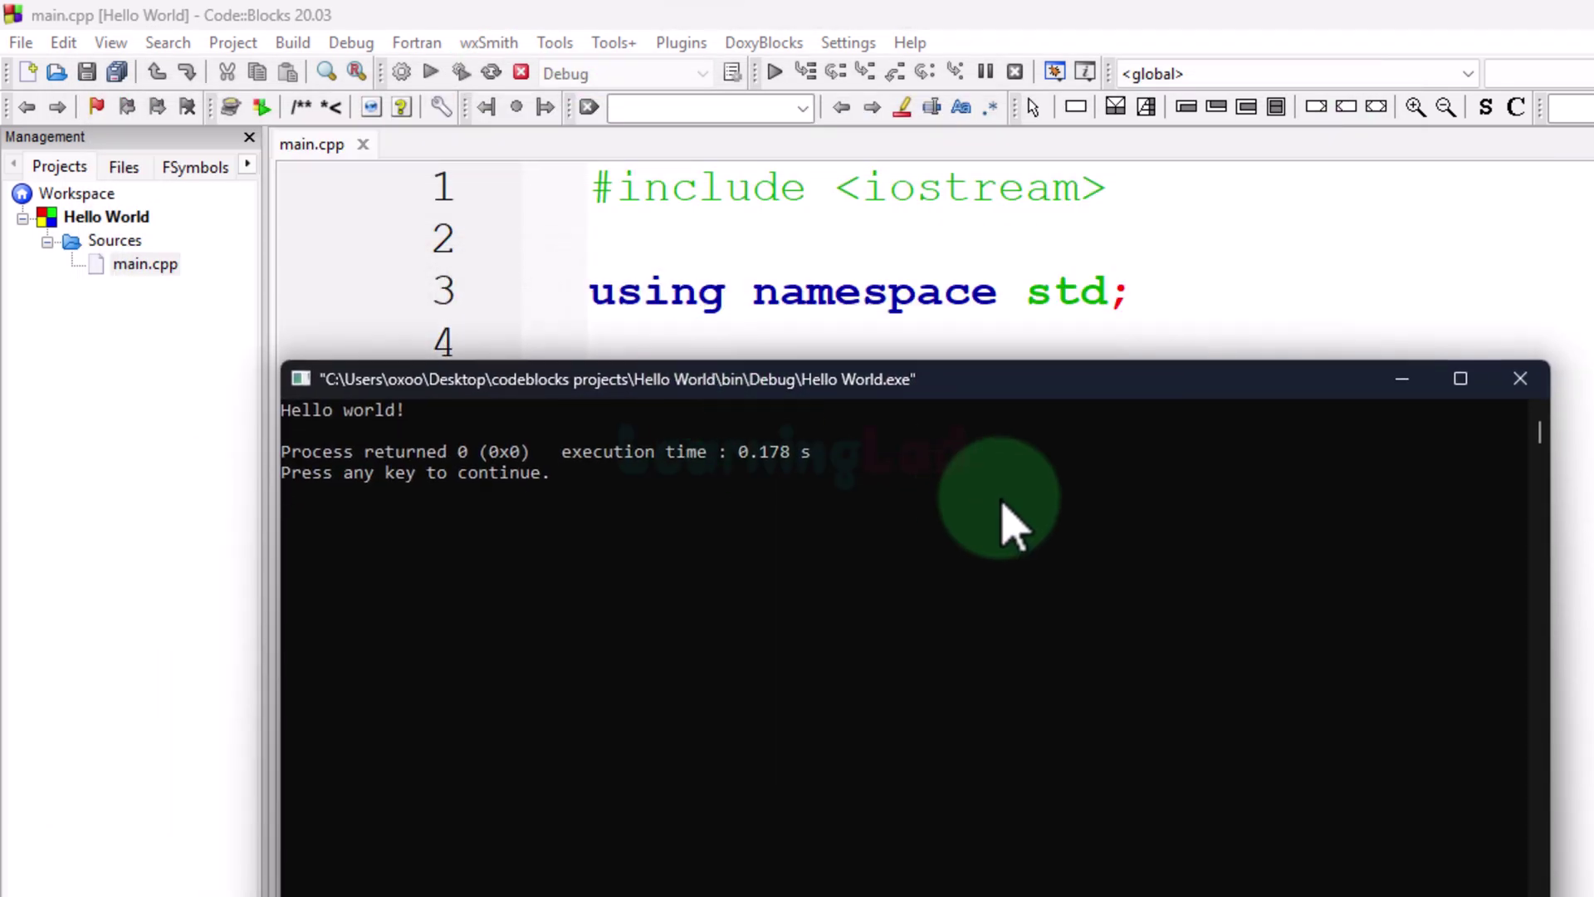
scroll(1009, 523, "up", 4, "ctrl")
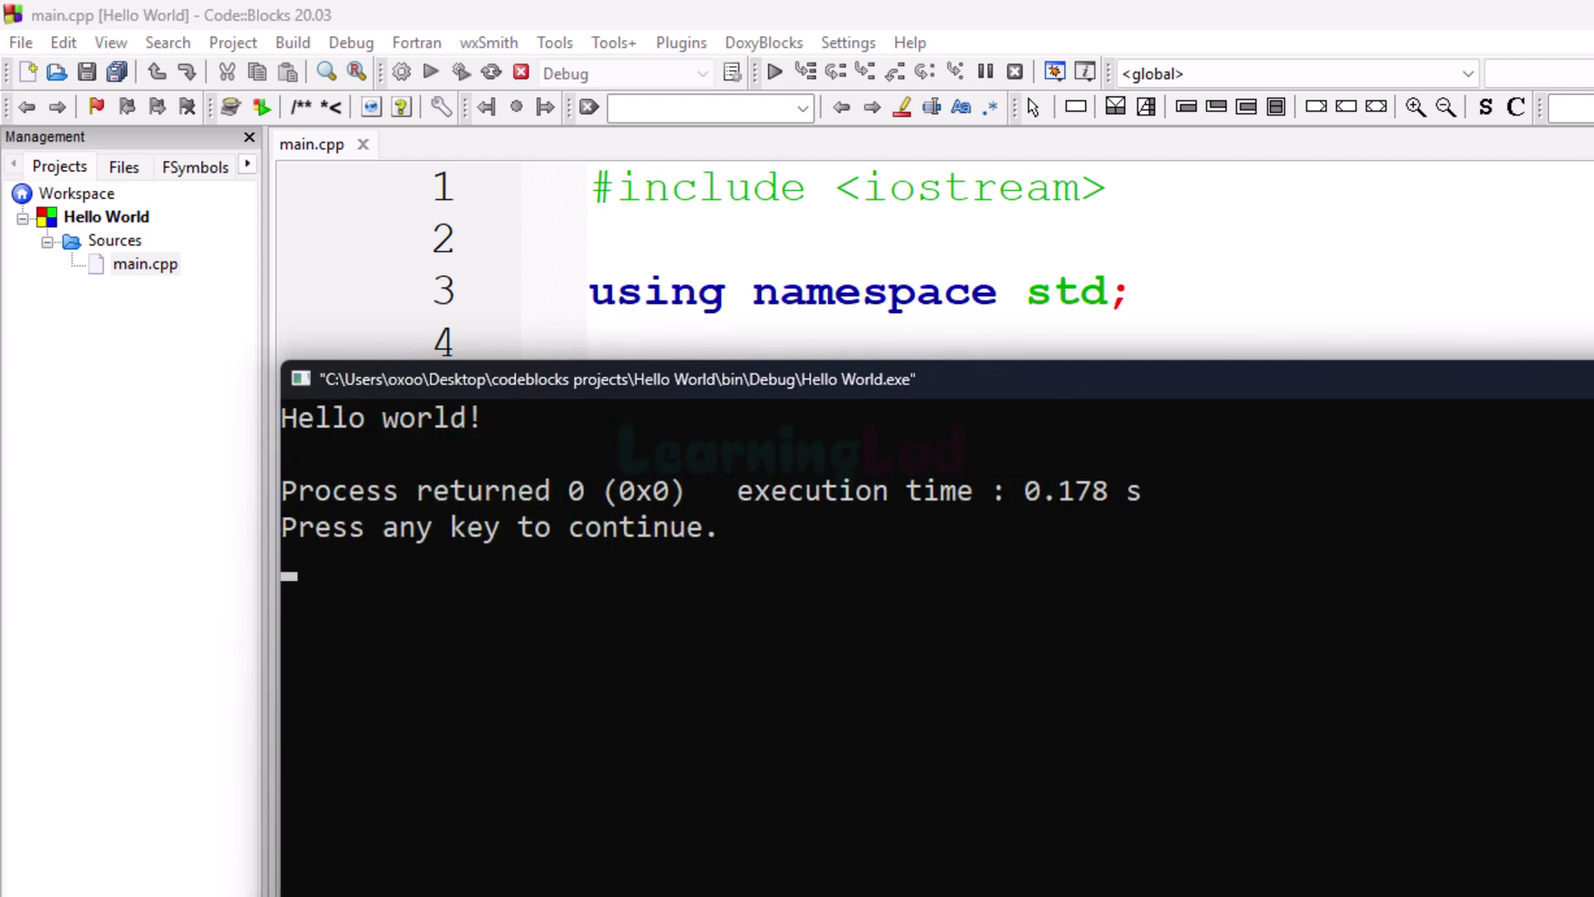
key("Return")
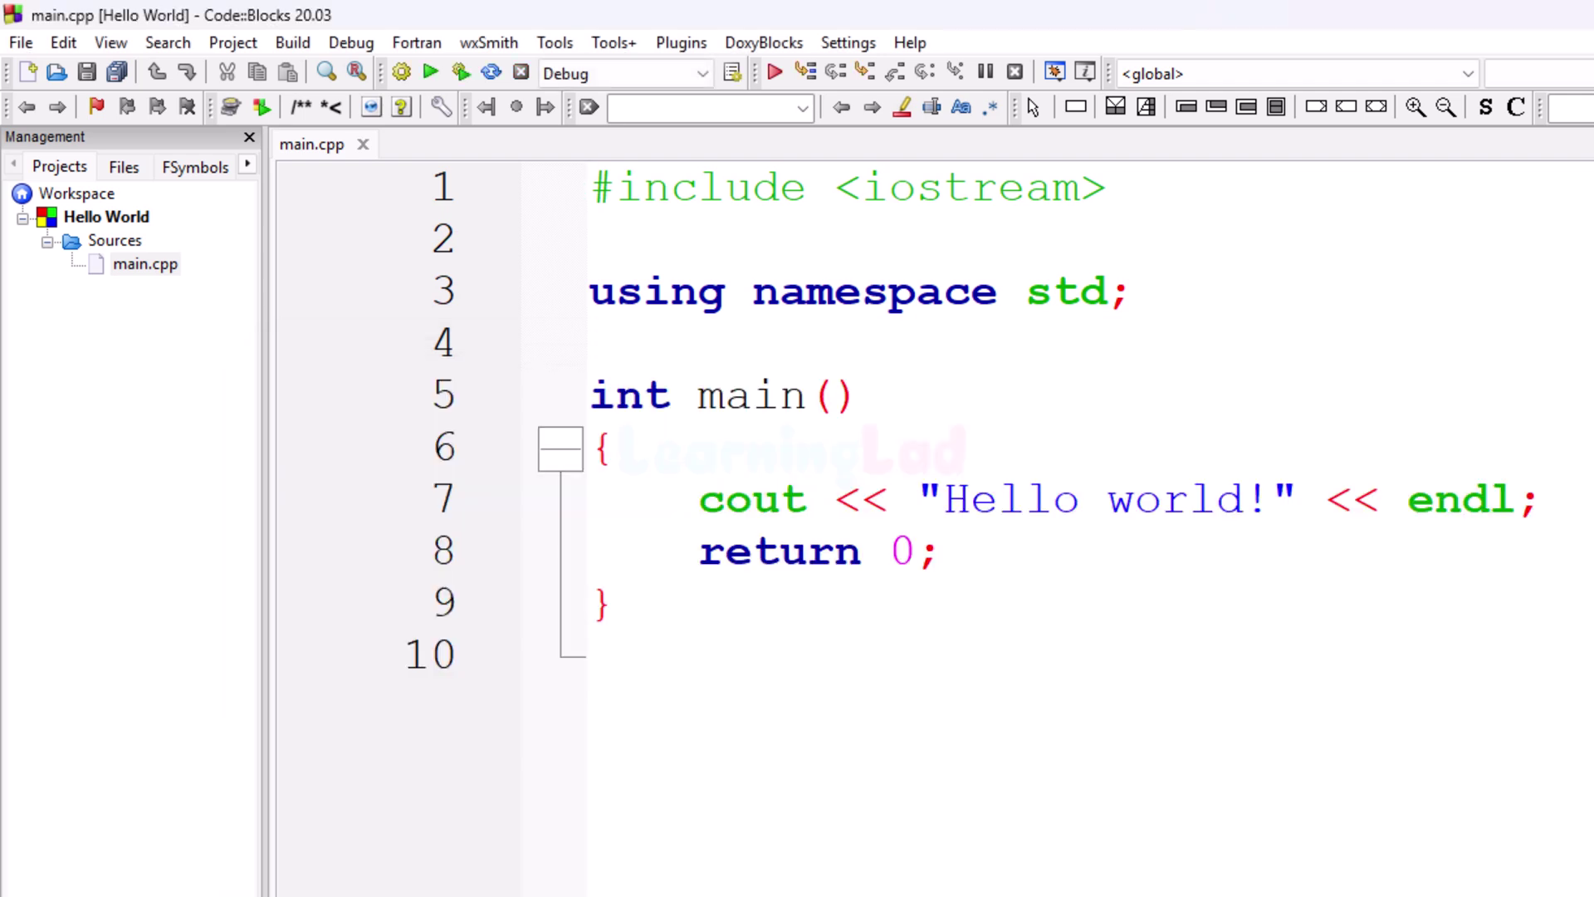